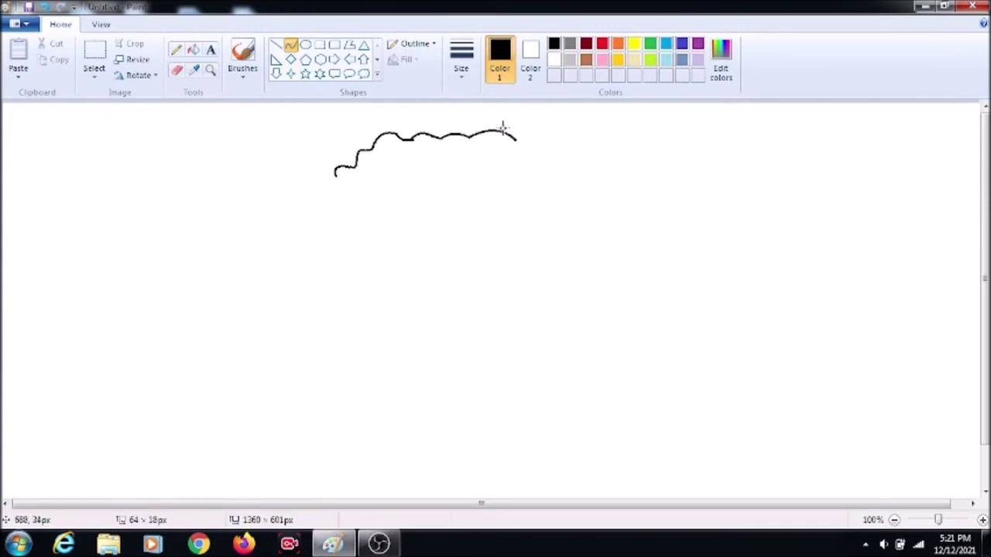
Draw the wavy left side of the sponge body downward from its upper left corner with the Curve tool.
mouse_move(336, 178)
mouse_down()
mouse_move(351, 210)
mouse_move(333, 201)
mouse_move(336, 179)
mouse_move(349, 194)
mouse_move(347, 184)
mouse_move(366, 267)
mouse_up()
key(ctrl+z)
click(380, 193)
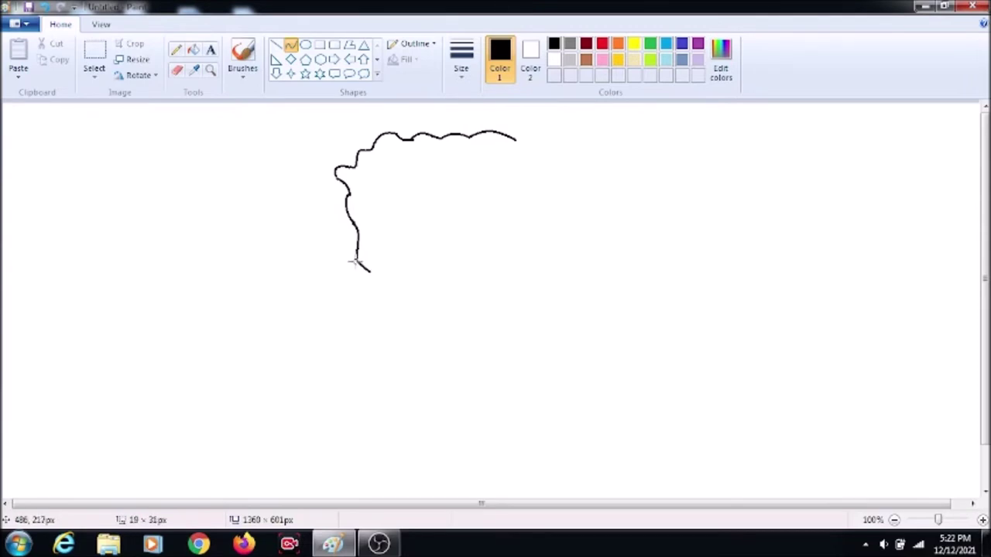
drag(368, 261, 377, 297)
Draw the dome-shaped sleeve below the wavy side and two parallel vertical arm lines beneath it.
mouse_move(361, 341)
mouse_down()
mouse_move(400, 340)
mouse_move(385, 281)
mouse_up()
mouse_move(361, 343)
mouse_down()
mouse_move(403, 345)
mouse_move(379, 349)
mouse_move(383, 422)
mouse_up()
key(ctrl+z)
click(276, 44)
drag(386, 349, 388, 416)
click(290, 44)
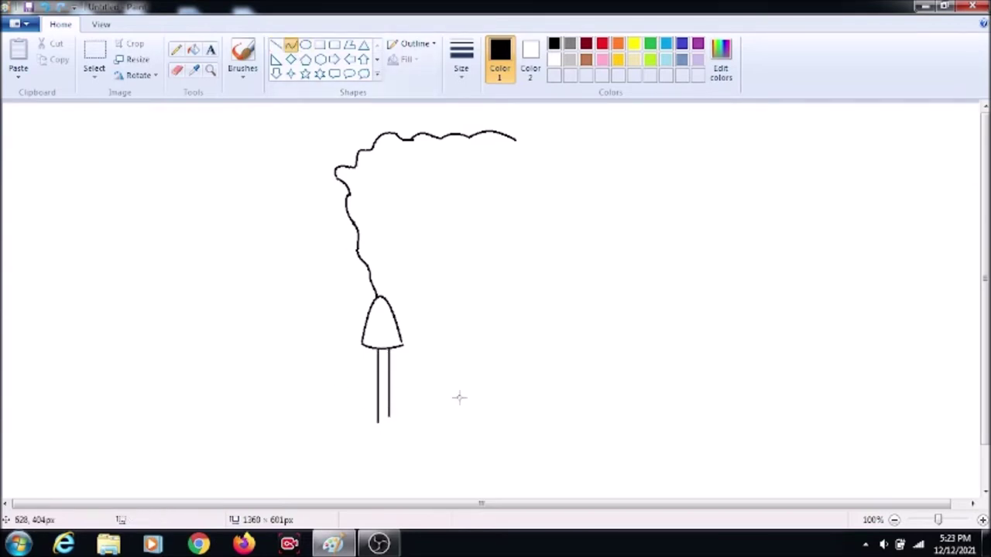
key(ctrl+z)
drag(389, 348, 387, 416)
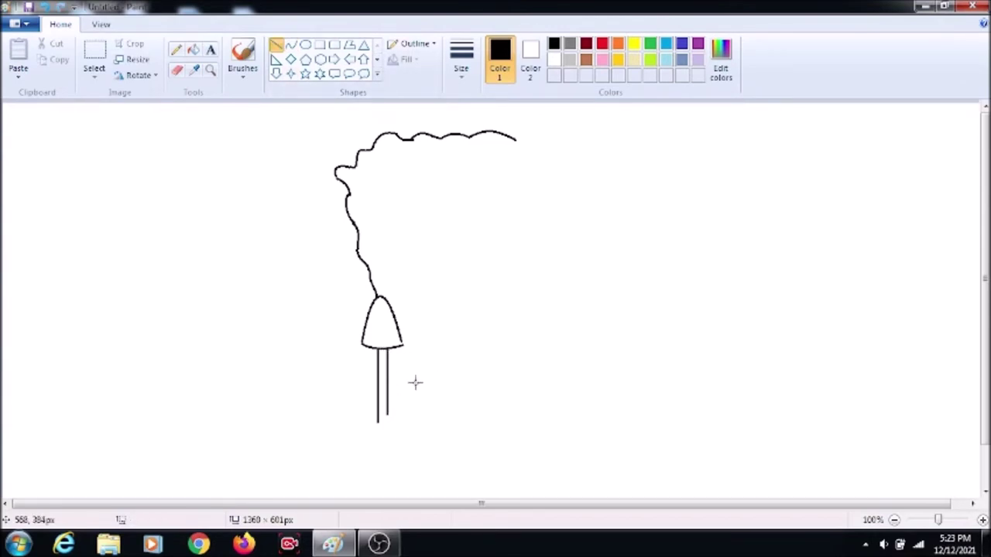
Draw the hand's outer edge and first two fingers at the lower end of the arm with curves.
click(177, 52)
click(290, 45)
mouse_move(377, 422)
mouse_down()
mouse_move(376, 449)
mouse_move(369, 422)
mouse_up()
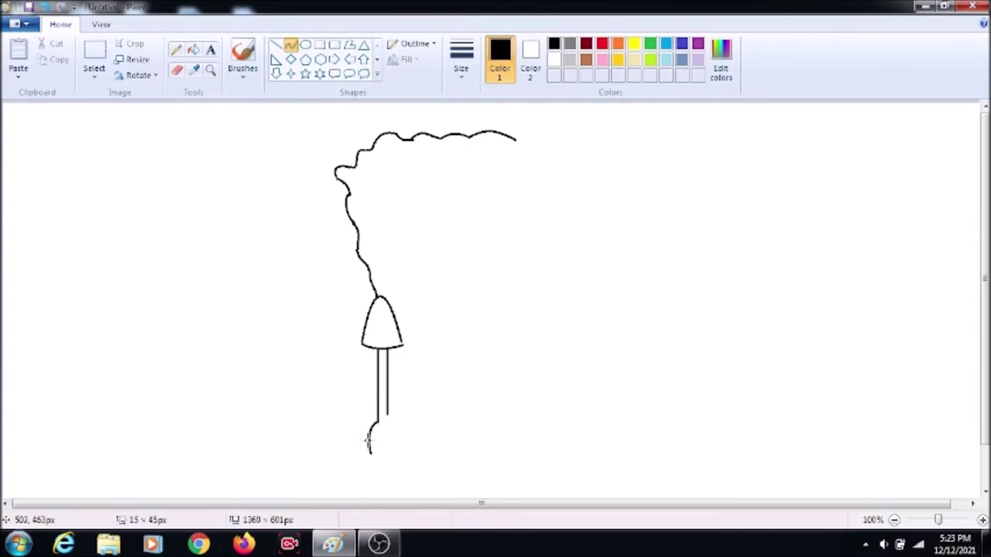
click(210, 69)
click(400, 440)
mouse_move(428, 353)
mouse_down()
mouse_move(446, 330)
mouse_move(444, 315)
mouse_move(435, 373)
mouse_up()
mouse_move(436, 372)
mouse_down()
mouse_move(444, 339)
mouse_move(460, 371)
mouse_move(457, 362)
mouse_move(438, 377)
mouse_move(462, 375)
mouse_up()
mouse_move(451, 370)
mouse_down()
mouse_move(439, 376)
mouse_move(457, 377)
mouse_up()
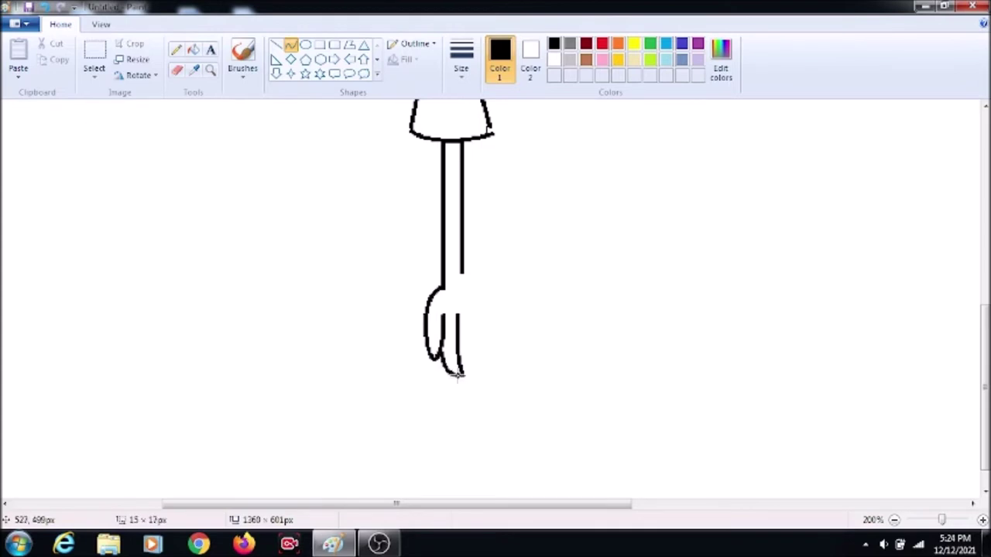
Draw the last finger, the back of the hand and the thumb, closing the hand outline.
mouse_move(482, 309)
mouse_down()
mouse_move(477, 341)
mouse_move(494, 382)
mouse_move(469, 387)
mouse_up()
drag(483, 385, 486, 387)
mouse_move(462, 273)
mouse_down()
mouse_move(510, 298)
mouse_move(510, 314)
mouse_up()
drag(493, 285, 510, 317)
click(549, 237)
drag(498, 316, 518, 343)
click(209, 70)
right_click(325, 183)
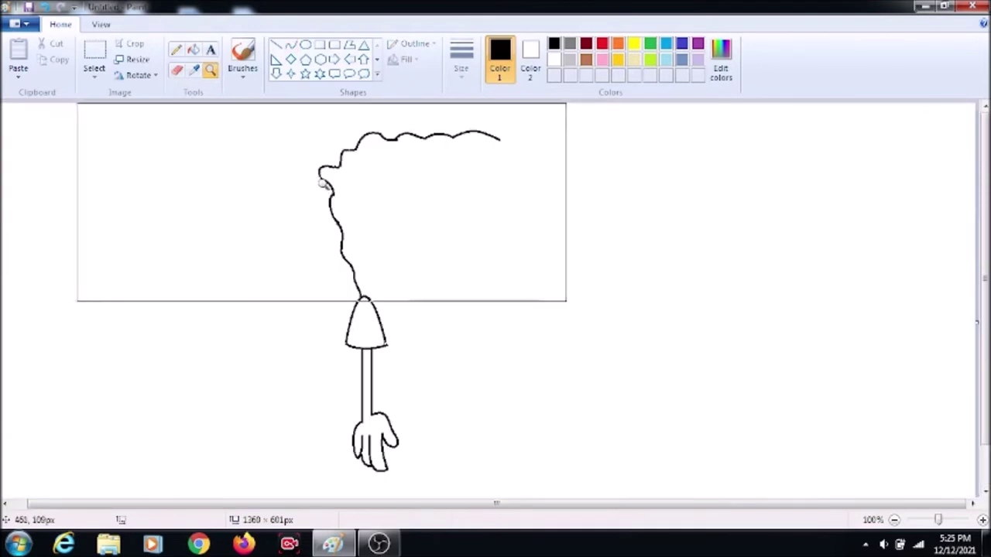
Draw the trousers with straight lines: a slanted side panel from the arm and a long rectangular front panel.
click(291, 46)
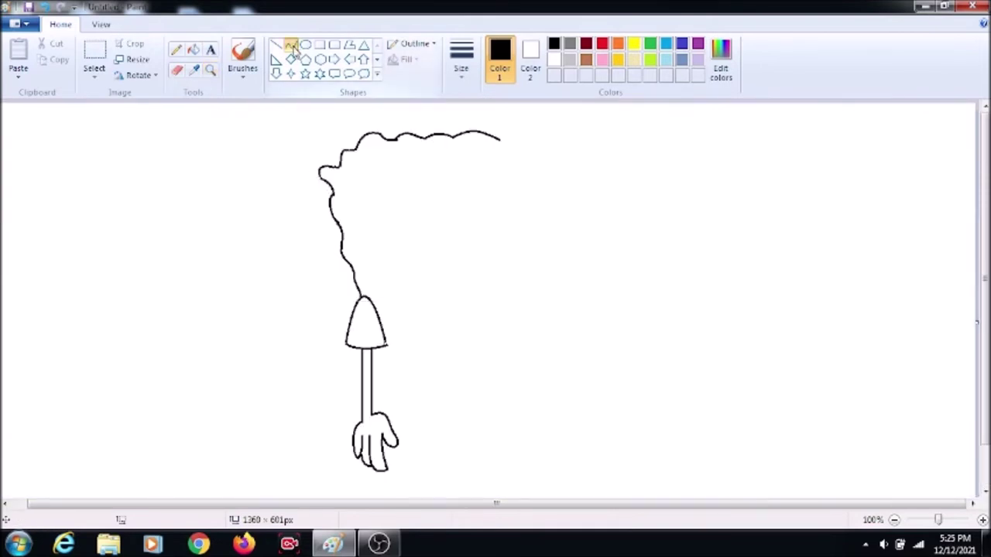
click(276, 45)
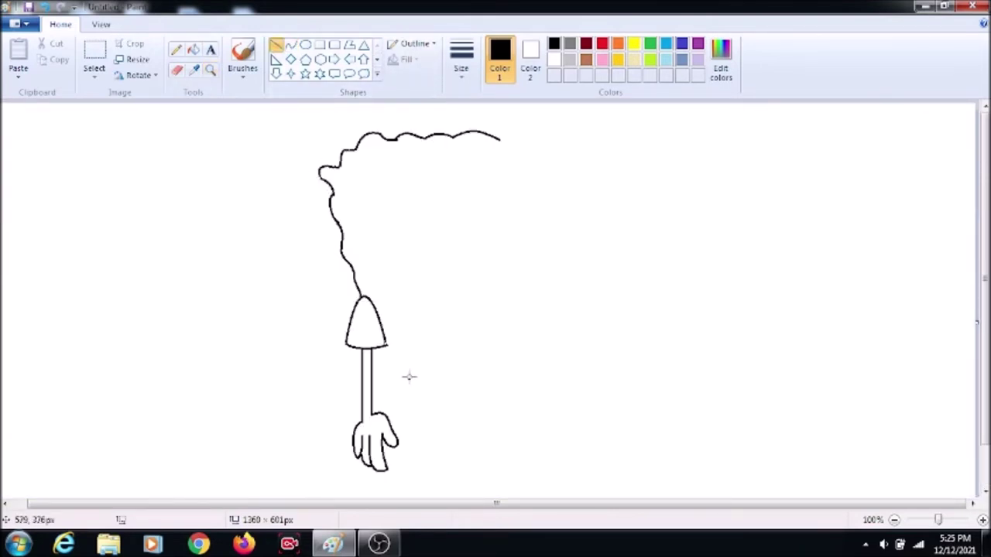
mouse_move(372, 371)
mouse_down()
mouse_move(417, 380)
mouse_move(416, 414)
mouse_up()
drag(416, 380, 416, 416)
mouse_move(416, 380)
mouse_down()
mouse_move(537, 364)
mouse_move(575, 378)
mouse_up()
drag(416, 417, 574, 416)
mouse_move(578, 349)
mouse_down()
mouse_move(570, 426)
mouse_move(576, 416)
mouse_up()
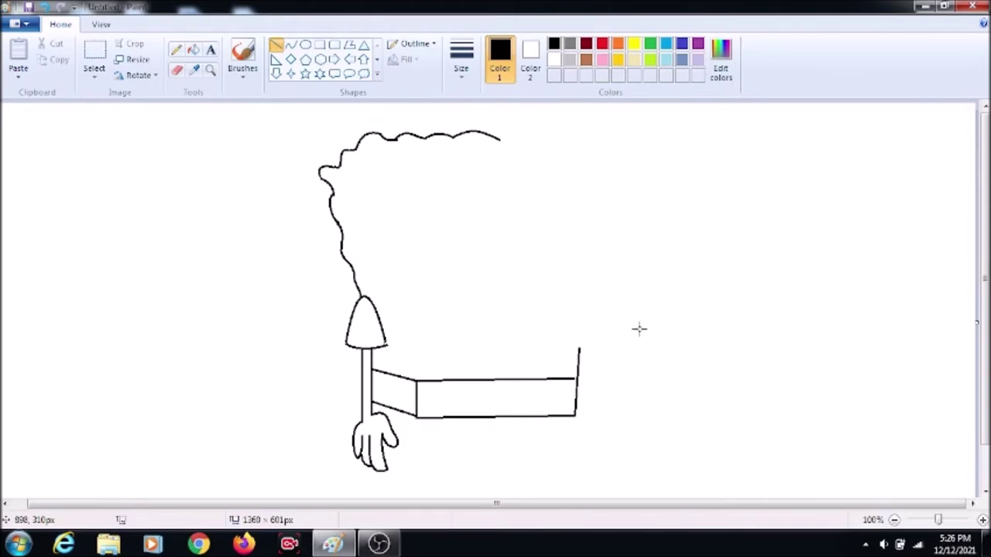
key(ctrl+z)
drag(575, 374, 574, 415)
Add a short vertical line above each upper corner of the trousers' front panel for the shirt edges.
drag(417, 379, 419, 355)
key(ctrl+z)
key(ctrl+z)
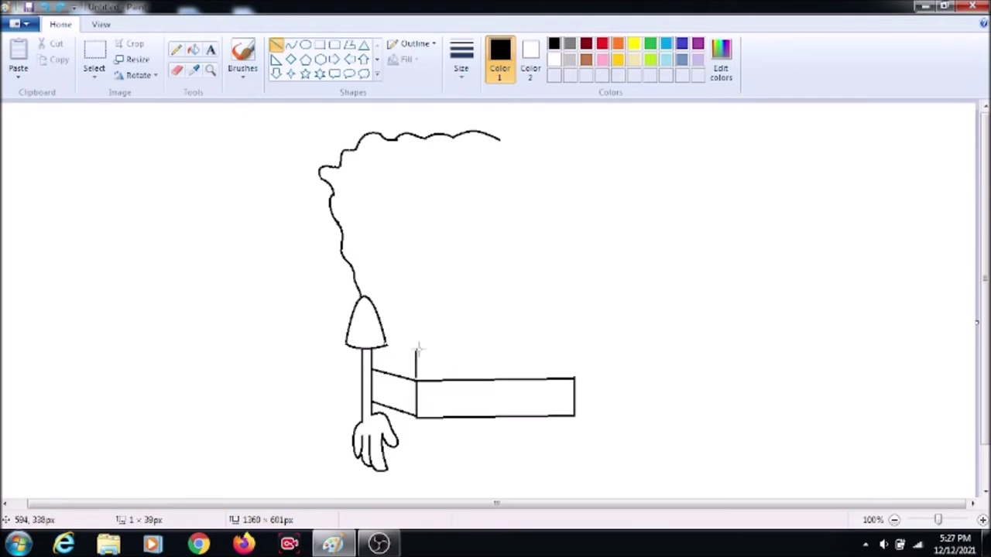
drag(416, 380, 416, 352)
drag(573, 379, 573, 350)
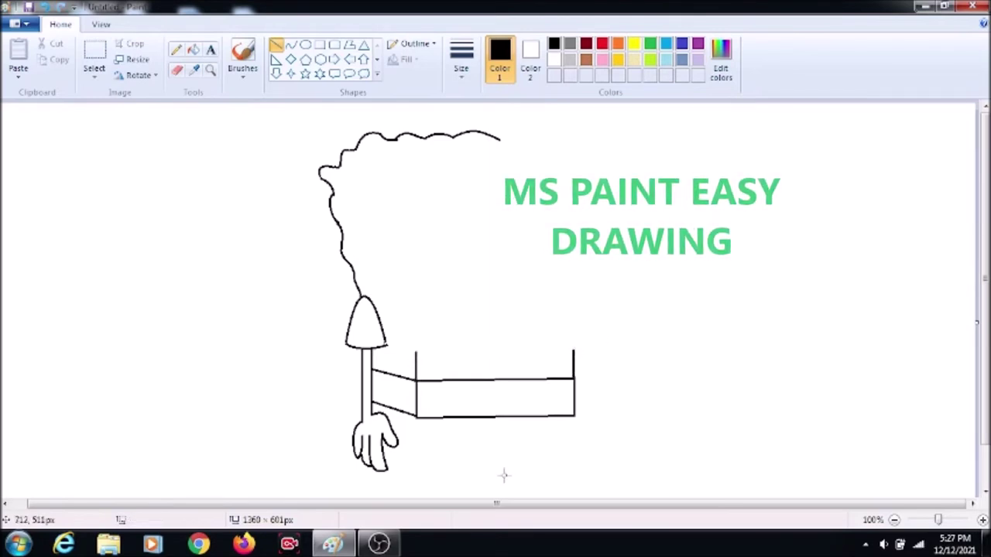
Draw two short trouser legs under the front panel, each with vertical sides and a curved hem.
drag(402, 412, 456, 432)
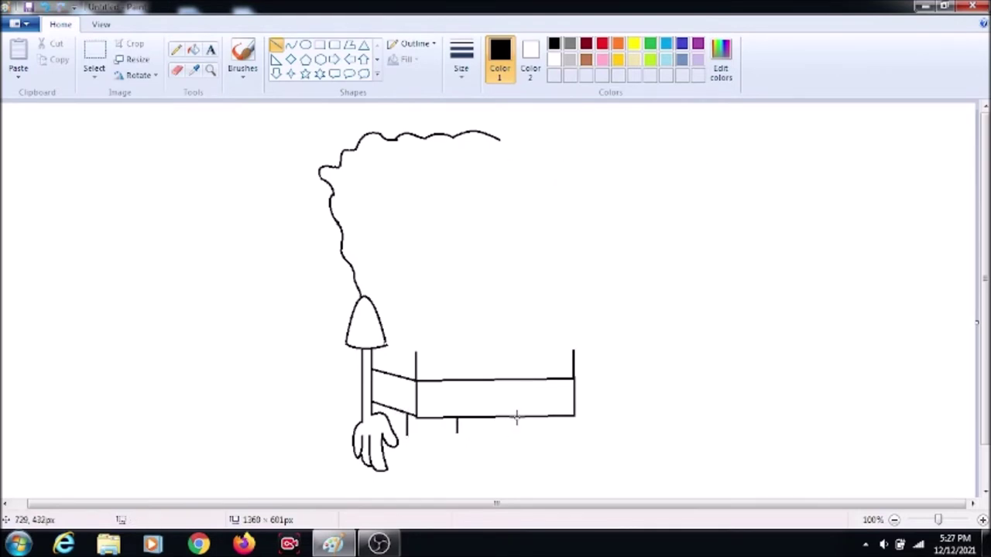
mouse_move(511, 419)
mouse_down()
mouse_move(512, 434)
mouse_move(559, 428)
mouse_up()
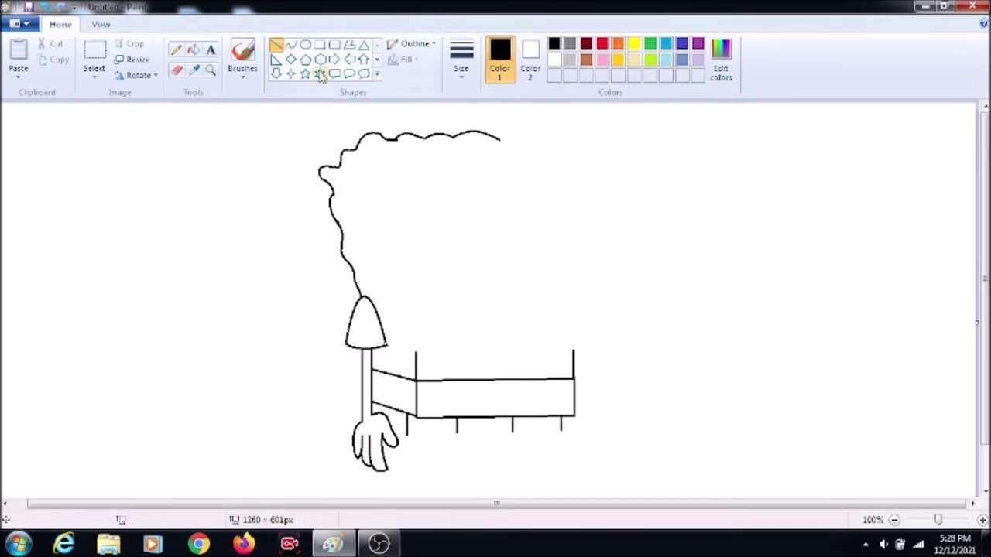
click(290, 44)
mouse_move(407, 431)
mouse_down()
mouse_move(561, 431)
mouse_move(529, 437)
mouse_move(546, 437)
mouse_up()
click(409, 441)
click(451, 441)
Draw two parallel vertical lines beneath each trouser leg to form the thin legs.
click(276, 45)
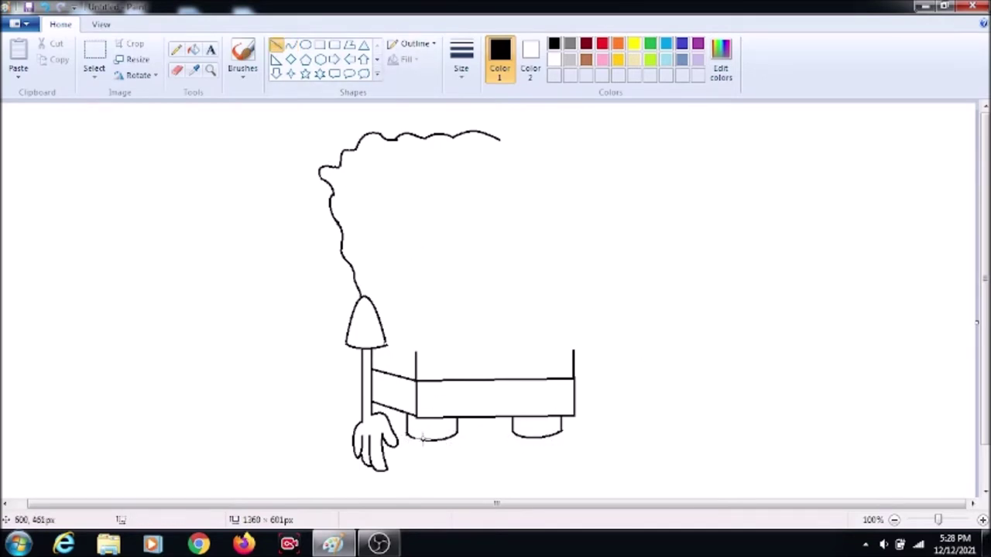
scroll(538, 396, down, 2)
drag(422, 410, 422, 467)
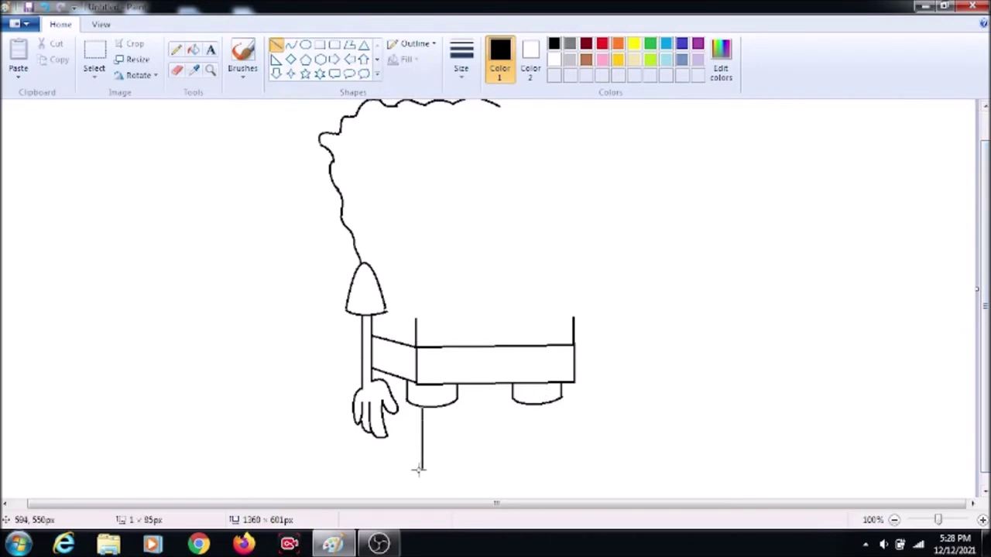
drag(432, 406, 432, 476)
mouse_move(529, 404)
mouse_down()
mouse_move(529, 469)
mouse_move(536, 463)
mouse_up()
key(ctrl+z)
drag(538, 404, 533, 469)
Draw a shoe with a rounded toe around the lower end of the left leg using curves.
click(290, 44)
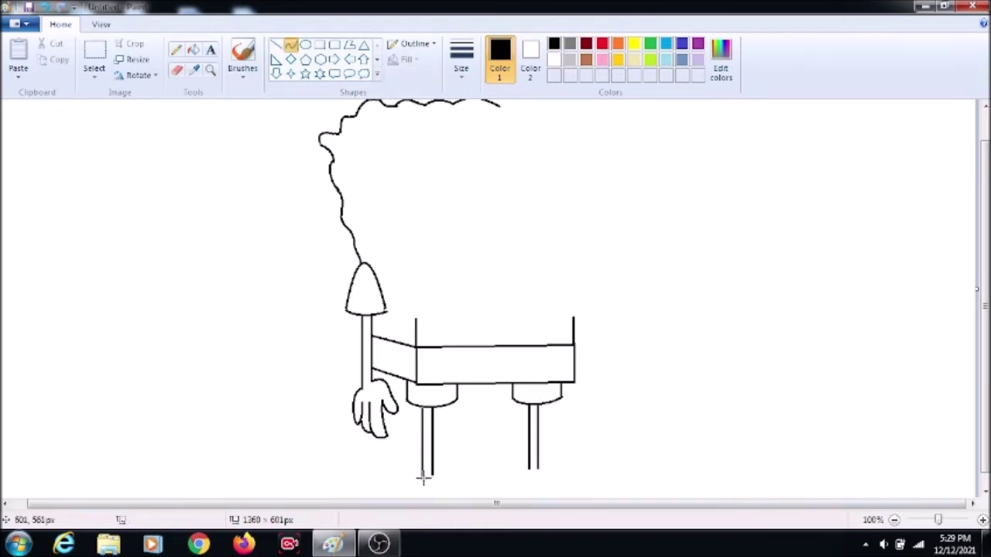
mouse_move(423, 465)
mouse_down()
mouse_move(406, 481)
mouse_move(407, 472)
mouse_move(409, 492)
mouse_move(430, 497)
mouse_move(437, 485)
mouse_move(469, 496)
mouse_move(456, 503)
mouse_up()
click(367, 469)
drag(433, 464, 470, 496)
click(462, 451)
mouse_move(459, 487)
mouse_down()
mouse_move(465, 469)
mouse_move(474, 474)
mouse_up()
scroll(962, 274, down, 1)
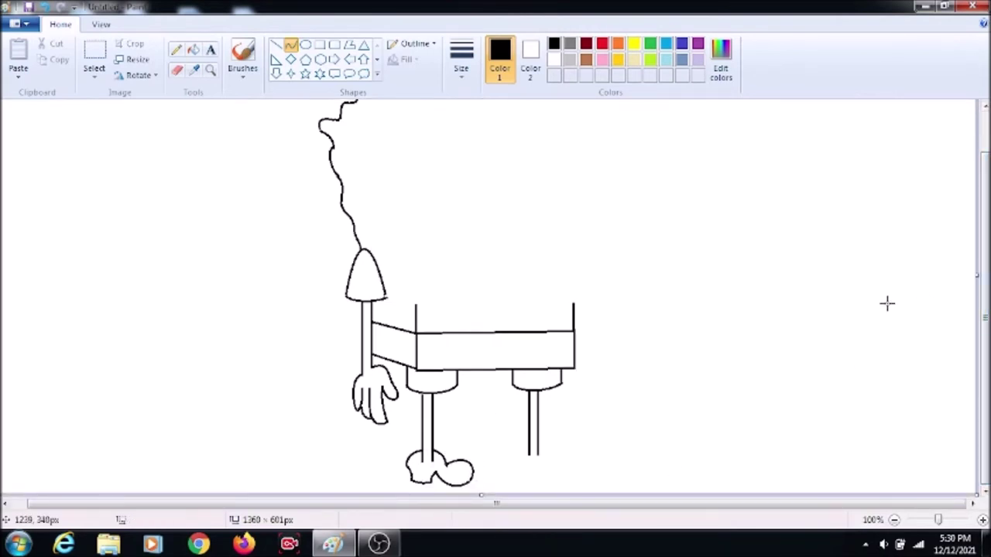
Copy the shoe with a transparent selection, erase the copied leg lines above it, and place it under the right leg.
click(94, 58)
mouse_move(392, 443)
mouse_down()
mouse_move(407, 460)
mouse_move(485, 486)
mouse_move(482, 464)
mouse_move(730, 370)
mouse_up()
click(95, 78)
click(133, 209)
click(180, 70)
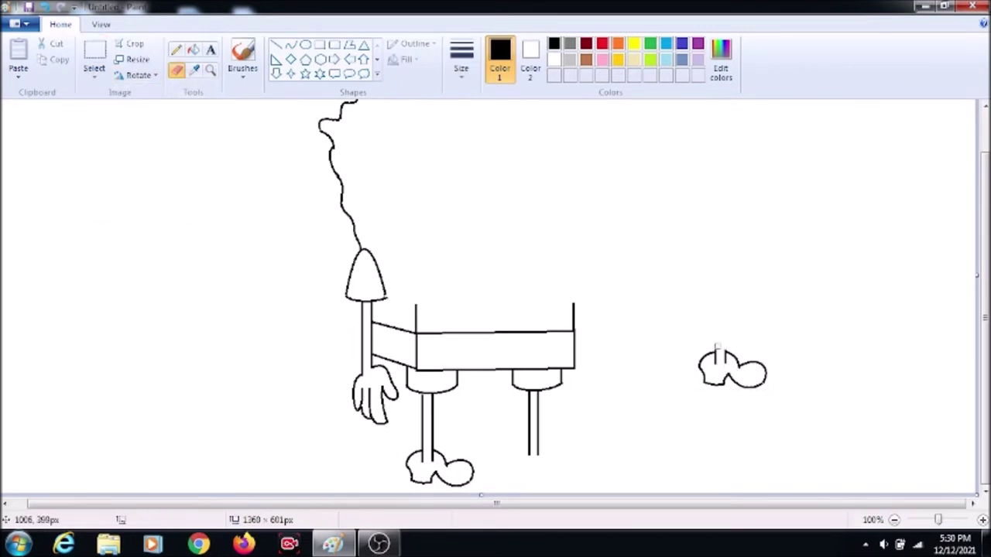
click(93, 58)
drag(700, 346, 774, 396)
drag(753, 371, 568, 472)
Select the whole figure and move it slightly higher on the canvas.
drag(984, 350, 985, 165)
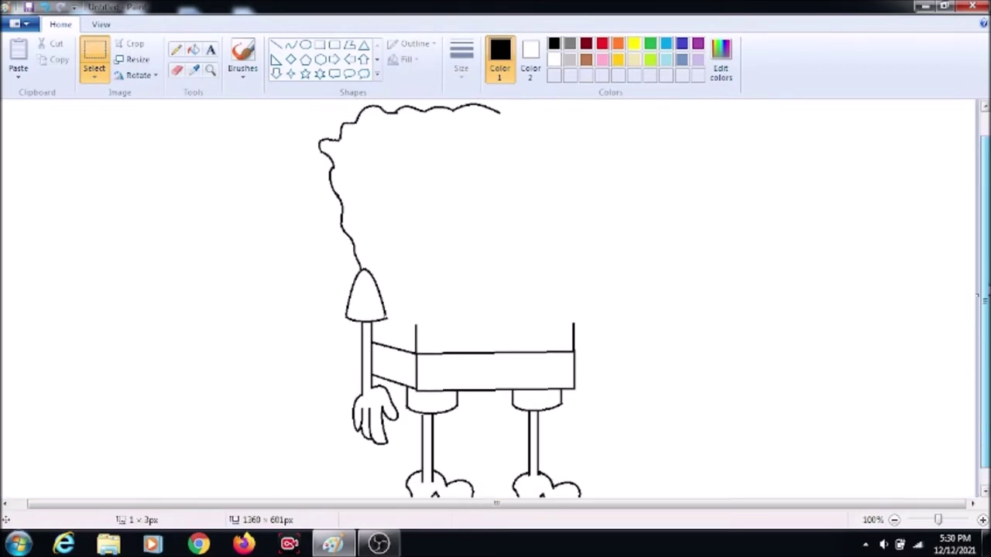
mouse_move(301, 101)
mouse_down()
mouse_move(365, 127)
mouse_move(681, 507)
mouse_up()
mouse_move(538, 341)
mouse_down()
mouse_move(539, 296)
mouse_move(532, 301)
mouse_up()
drag(985, 275, 985, 225)
drag(579, 214, 577, 225)
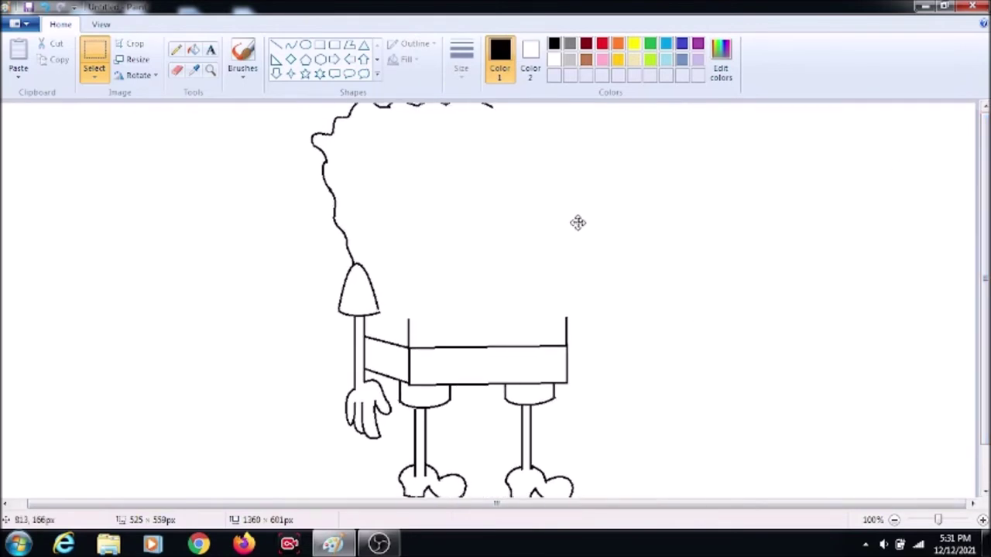
click(837, 223)
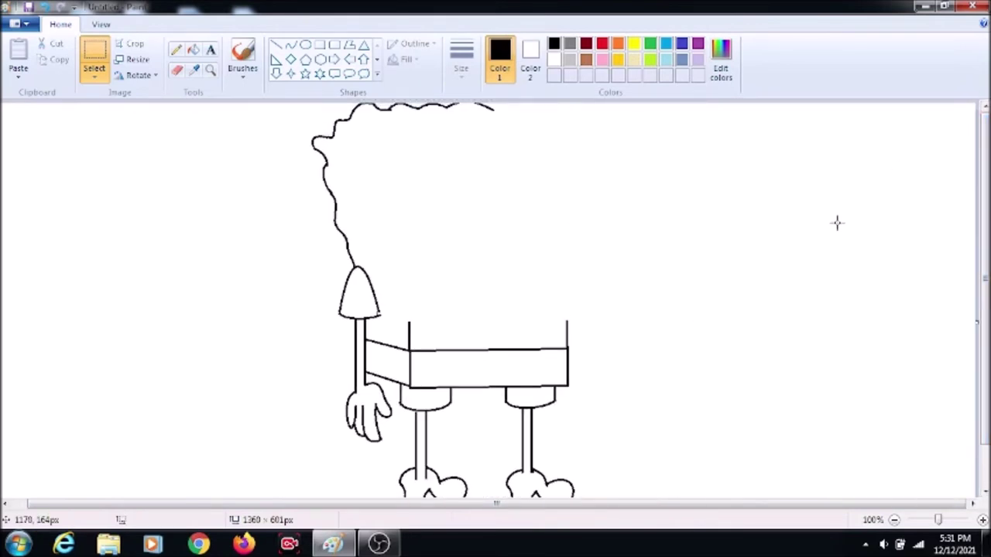
Extend the wavy top edge of the body to its upper right corner with curves.
click(290, 44)
mouse_move(493, 112)
mouse_down()
mouse_move(581, 113)
mouse_move(567, 106)
mouse_move(597, 139)
mouse_move(576, 144)
mouse_up()
double_click(494, 118)
click(564, 118)
click(602, 139)
click(586, 114)
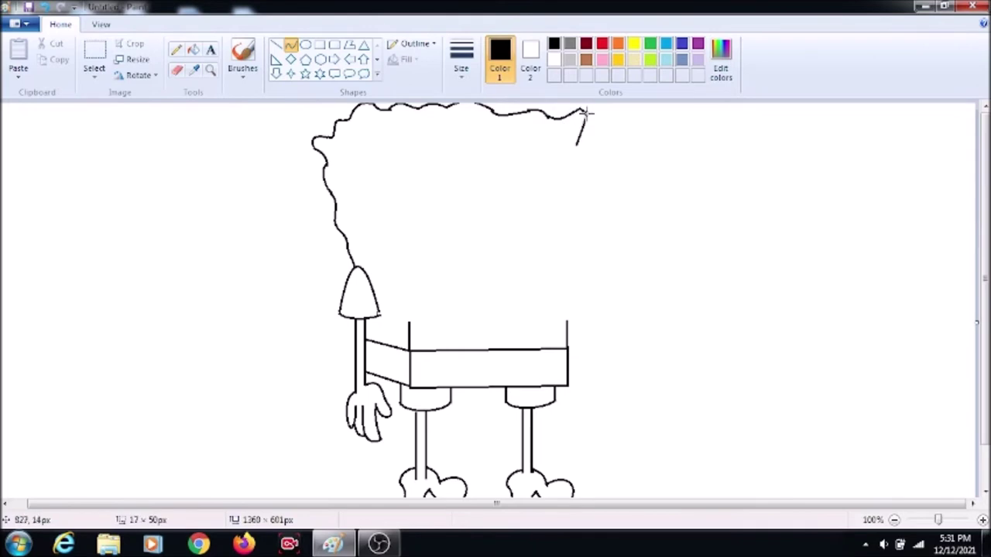
click(586, 137)
click(687, 141)
key(ctrl+z)
Draw the wavy right side of the body from the upper corner down to the shirt level.
mouse_move(580, 110)
mouse_down()
mouse_move(581, 148)
mouse_move(597, 170)
mouse_move(581, 192)
mouse_move(591, 268)
mouse_move(579, 318)
mouse_move(580, 308)
mouse_up()
click(590, 131)
click(584, 134)
click(581, 153)
click(578, 307)
click(579, 308)
click(177, 71)
Draw the wavy inner edge separating the body's side from its front face, running down from the top edge.
click(290, 45)
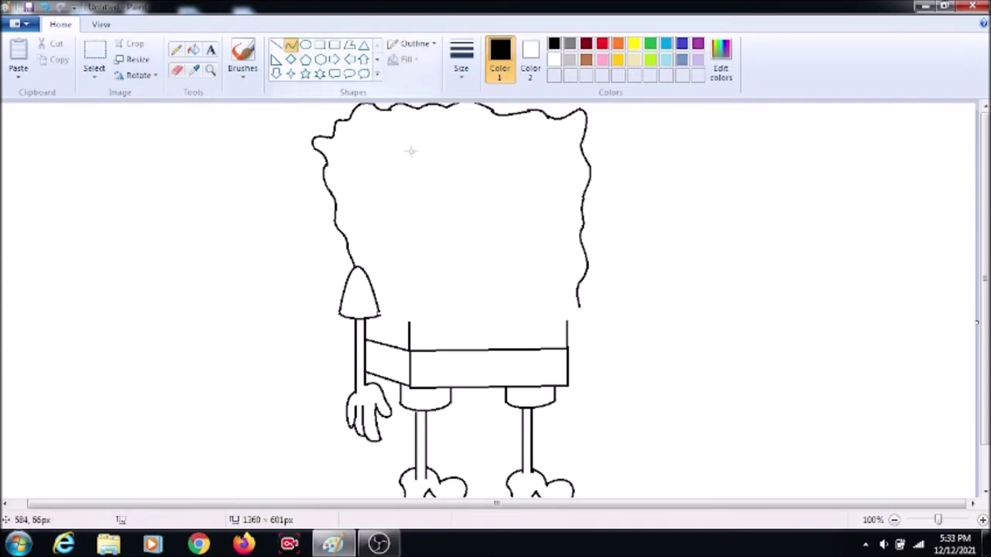
drag(368, 105, 416, 277)
click(377, 133)
click(376, 133)
click(391, 149)
click(389, 150)
click(396, 178)
click(394, 208)
click(394, 220)
key(ctrl+z)
click(412, 241)
click(422, 222)
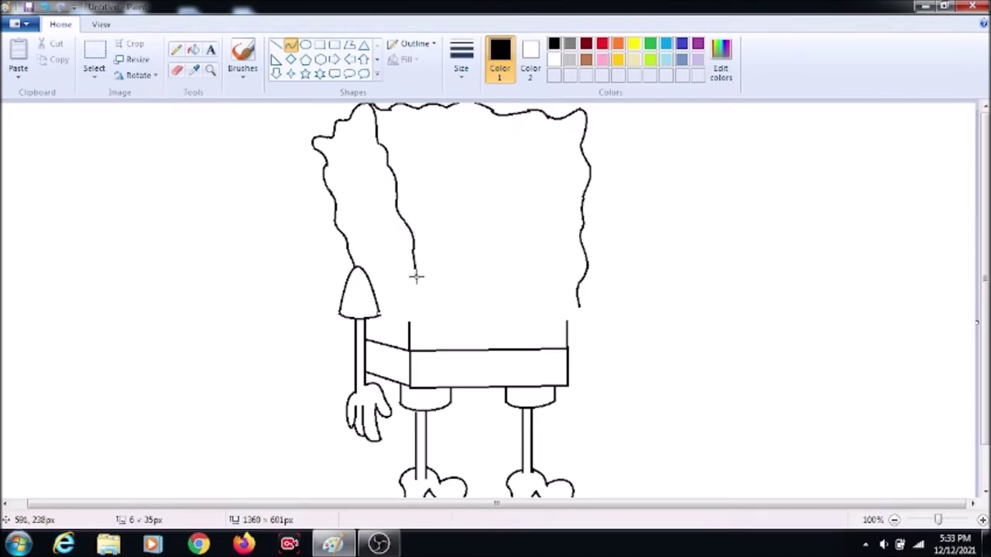
click(463, 225)
Draw the wavy bottom edge of the body's side between the sleeve and the inner edge.
drag(378, 314, 452, 317)
click(391, 310)
drag(437, 316, 434, 320)
Complete the lower end of the inner edge and draw the front face's wavy bottom edge to the right side.
mouse_move(442, 278)
mouse_down()
mouse_move(415, 313)
mouse_move(556, 318)
mouse_move(579, 308)
mouse_up()
key(ctrl+z)
click(414, 307)
click(414, 307)
click(472, 311)
click(504, 319)
click(504, 317)
click(530, 306)
click(530, 306)
click(573, 321)
click(573, 320)
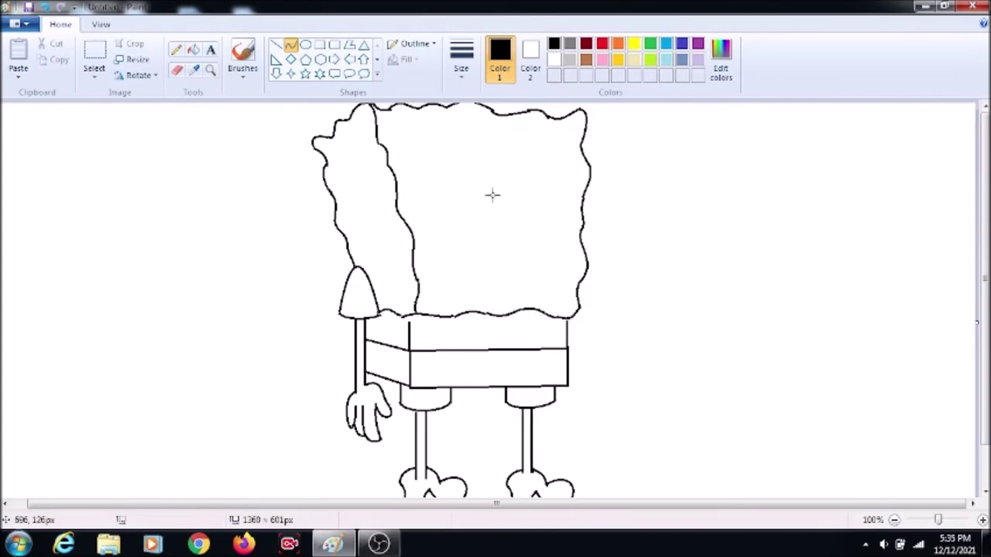
Draw a circle on the empty canvas beside the figure and duplicate it.
click(306, 45)
drag(669, 164, 740, 234)
drag(724, 199, 739, 192)
click(94, 55)
drag(650, 145, 786, 240)
ctrl+drag(724, 193, 852, 237)
Move the two circles onto the upper face as side-by-side eyes that slightly overlap.
drag(678, 145, 765, 237)
drag(738, 194, 480, 178)
drag(801, 190, 885, 275)
drag(847, 242, 518, 184)
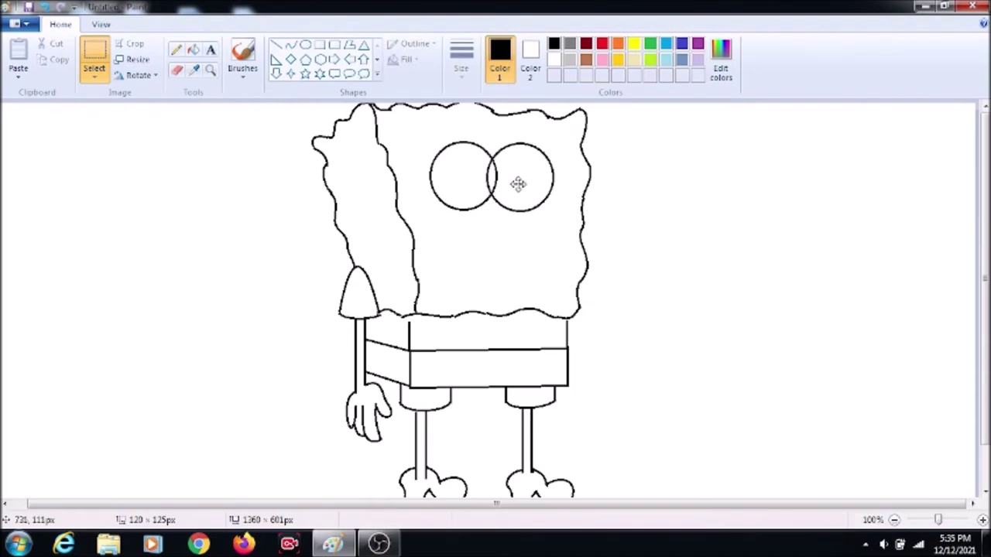
Erase the part of the right eye's outline that lies inside the left eye.
click(178, 71)
click(209, 72)
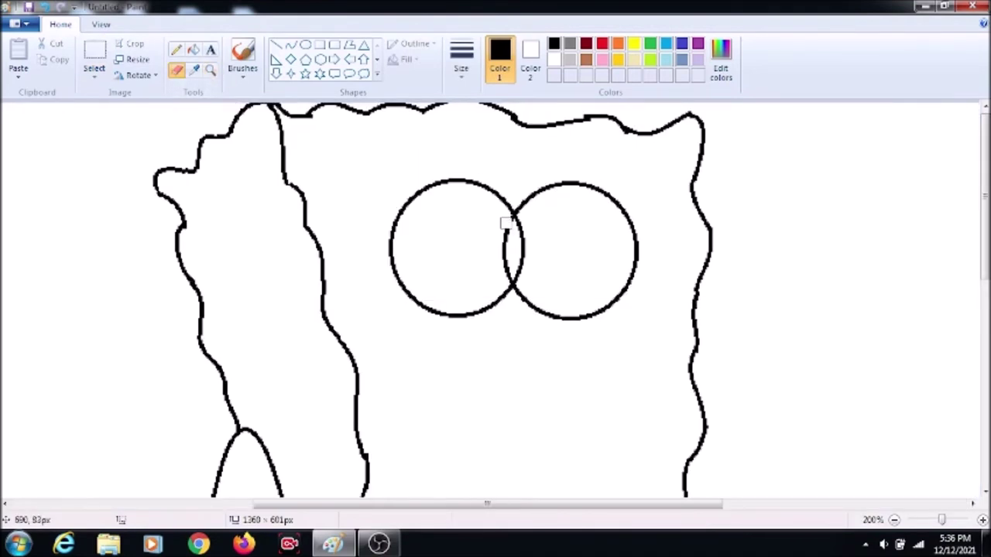
drag(507, 234, 504, 268)
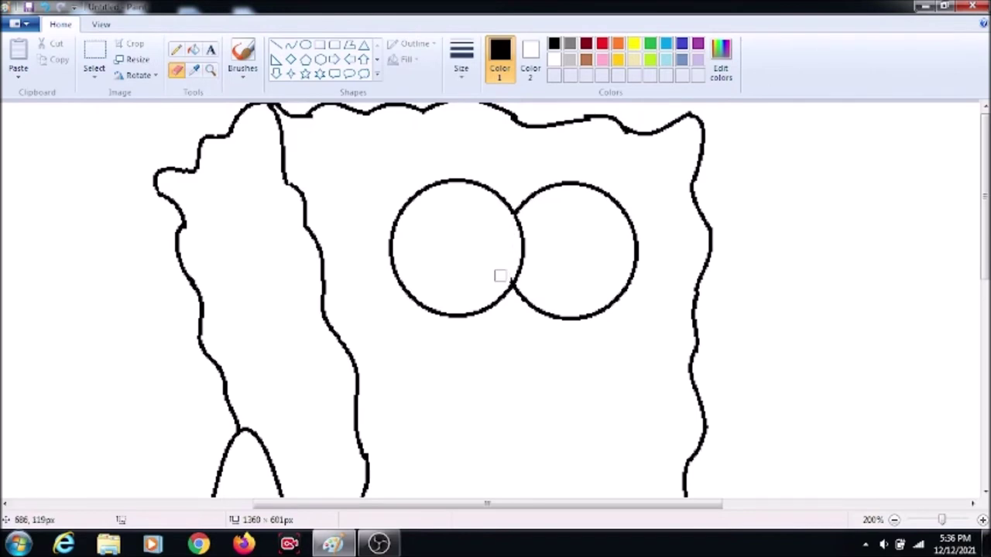
Draw a small iris circle inside the left eye and copy it into the right eye.
click(305, 45)
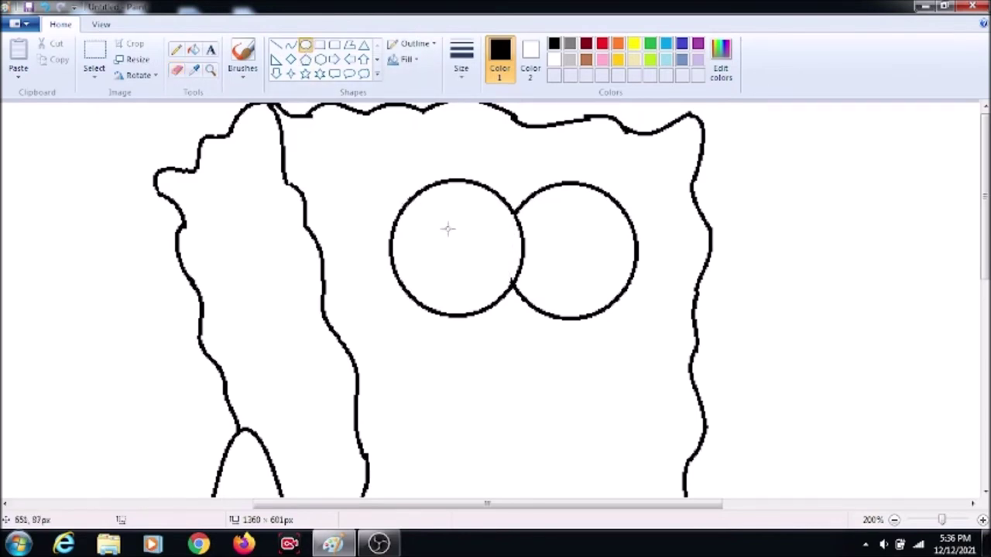
drag(461, 233, 505, 282)
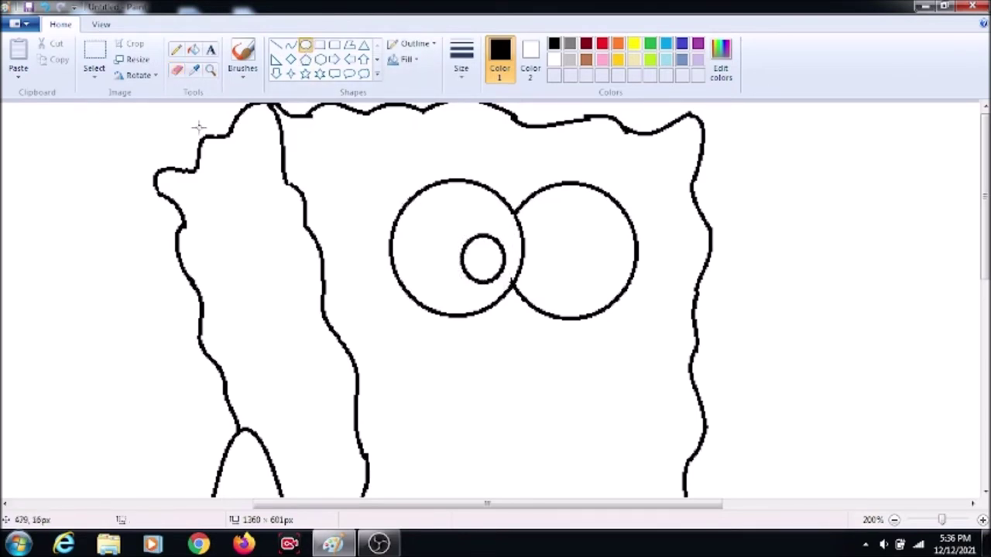
click(94, 56)
drag(450, 216, 514, 293)
mouse_move(483, 258)
mouse_down()
mouse_move(564, 263)
mouse_move(560, 250)
mouse_up()
click(451, 219)
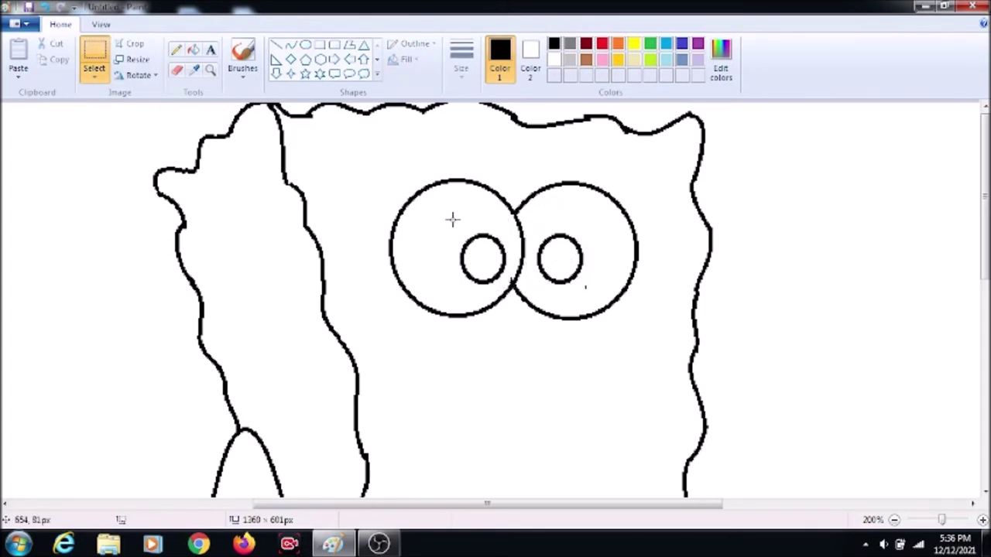
click(304, 45)
mouse_move(474, 241)
mouse_down()
mouse_move(500, 269)
mouse_move(487, 257)
mouse_up()
key(ctrl+z)
drag(453, 223, 513, 292)
key(ctrl+z)
drag(747, 226, 781, 261)
key(ctrl+z)
Set the thinnest line size and add a small circular pupil inside each iris.
click(457, 66)
click(488, 99)
drag(776, 203, 558, 259)
click(93, 54)
click(379, 213)
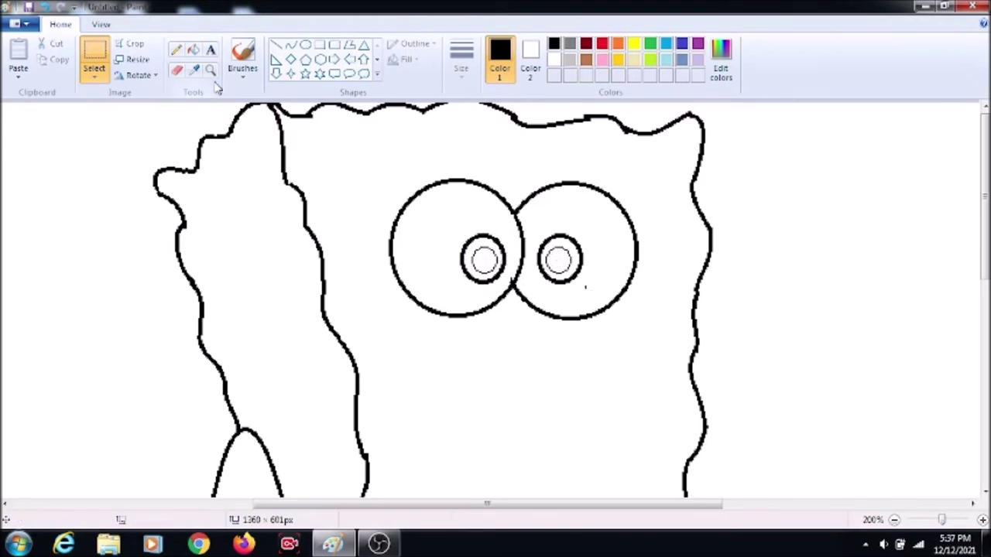
Switch to the Curve tool with a thicker line size for drawing the nose.
click(290, 44)
click(460, 67)
click(495, 158)
scroll(663, 264, down, 2)
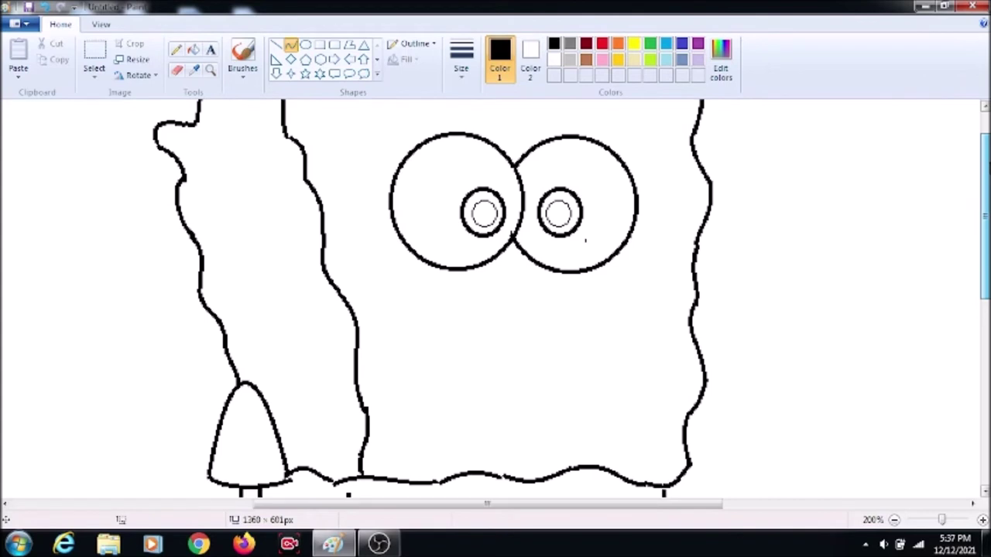
mouse_move(518, 272)
mouse_down()
mouse_move(641, 258)
mouse_move(610, 229)
mouse_move(623, 244)
mouse_up()
click(560, 260)
key(ctrl+z)
drag(515, 275, 642, 255)
drag(582, 264, 619, 234)
key(ctrl+z)
Draw a long pointed-up nose with curves below the right eye and erase the eye outline that falls inside it.
drag(517, 280, 654, 243)
mouse_move(573, 266)
mouse_down()
mouse_move(624, 206)
mouse_move(619, 243)
mouse_move(573, 274)
mouse_up()
click(181, 75)
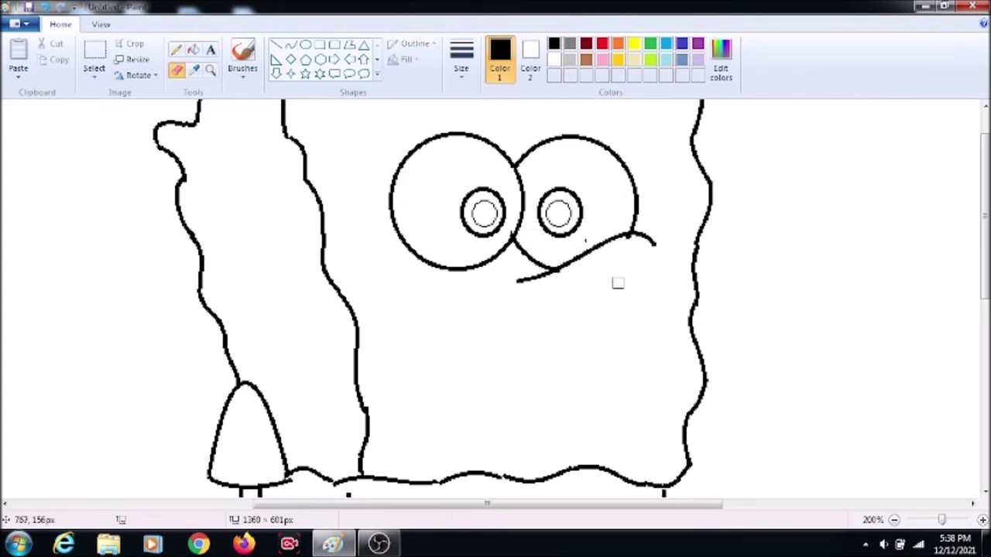
click(290, 45)
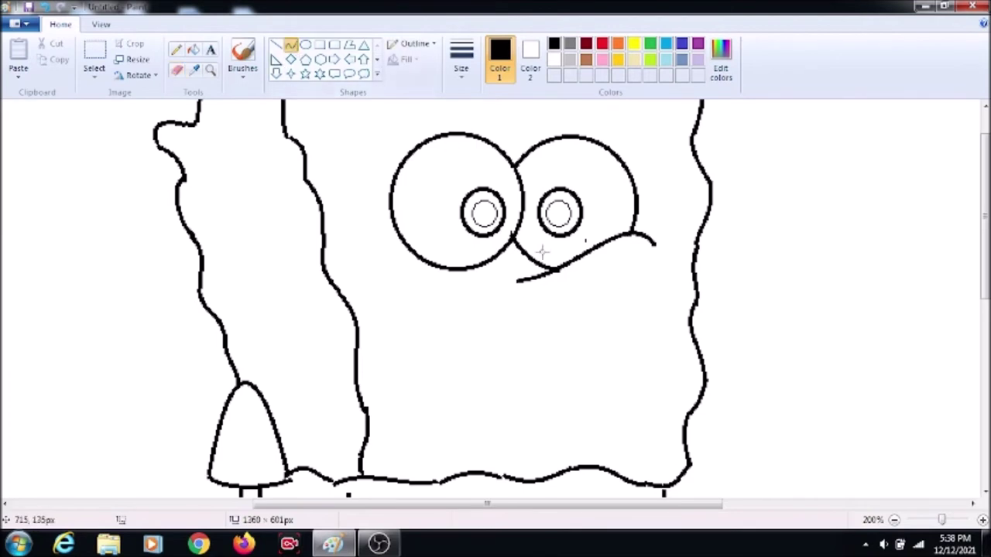
drag(657, 246, 606, 321)
click(443, 291)
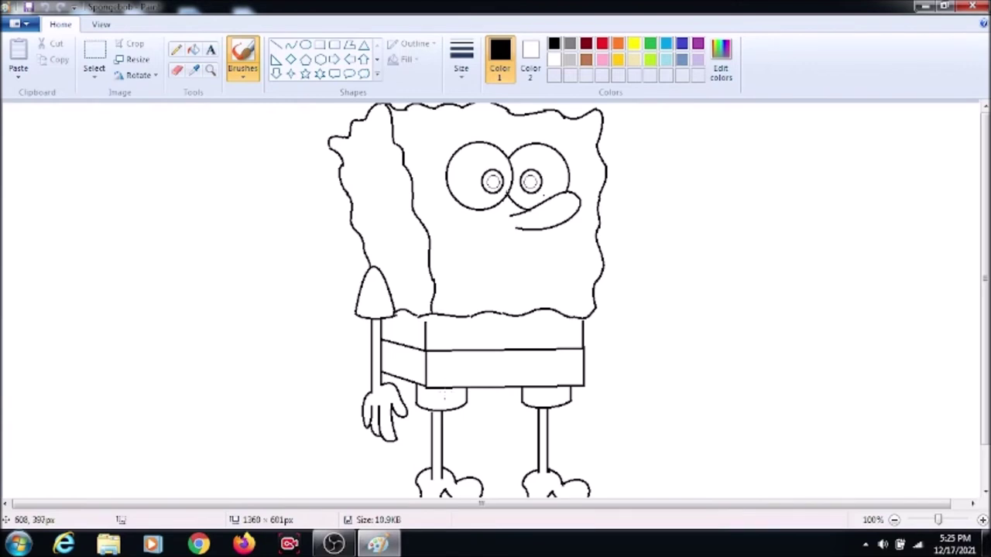
Draw a red curved cheek line, about 57 × 44 px, overlapping the bottom of the left eye.
click(290, 45)
click(460, 58)
click(496, 124)
click(602, 44)
drag(444, 219, 488, 191)
key(ctrl+z)
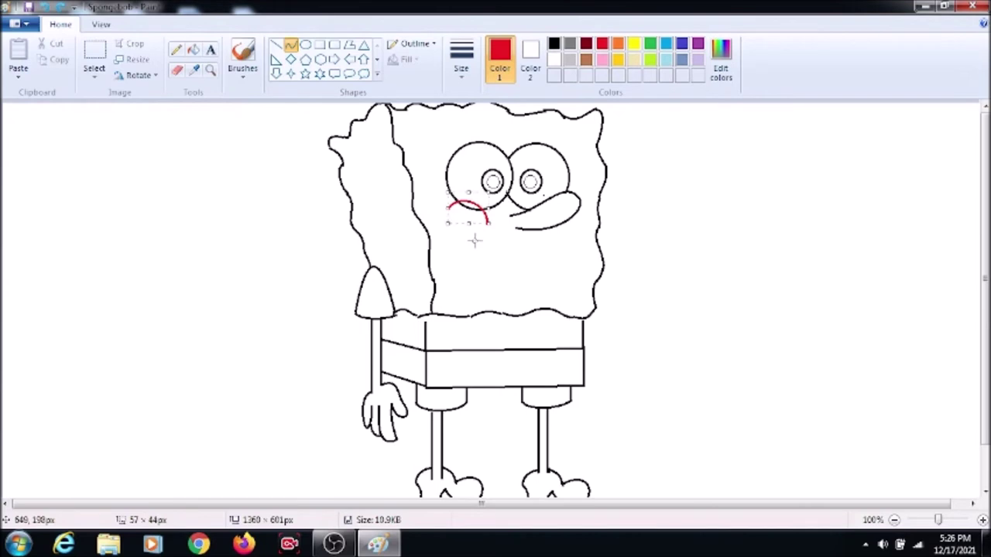
Erase the part of the left eye's outline that lies inside the red cheek curve.
click(214, 71)
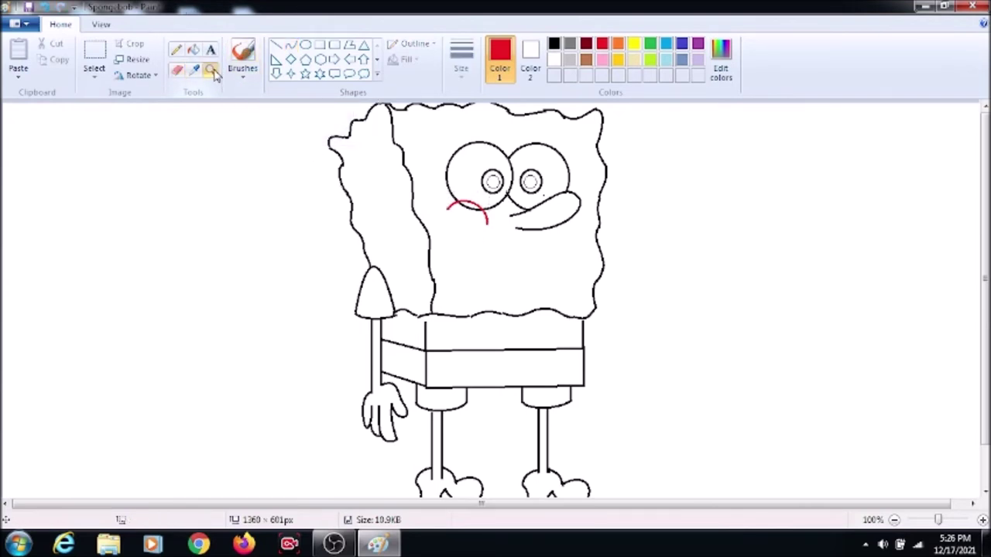
click(483, 228)
click(179, 74)
mouse_move(462, 259)
mouse_down()
mouse_move(449, 254)
mouse_move(474, 267)
mouse_up()
click(210, 70)
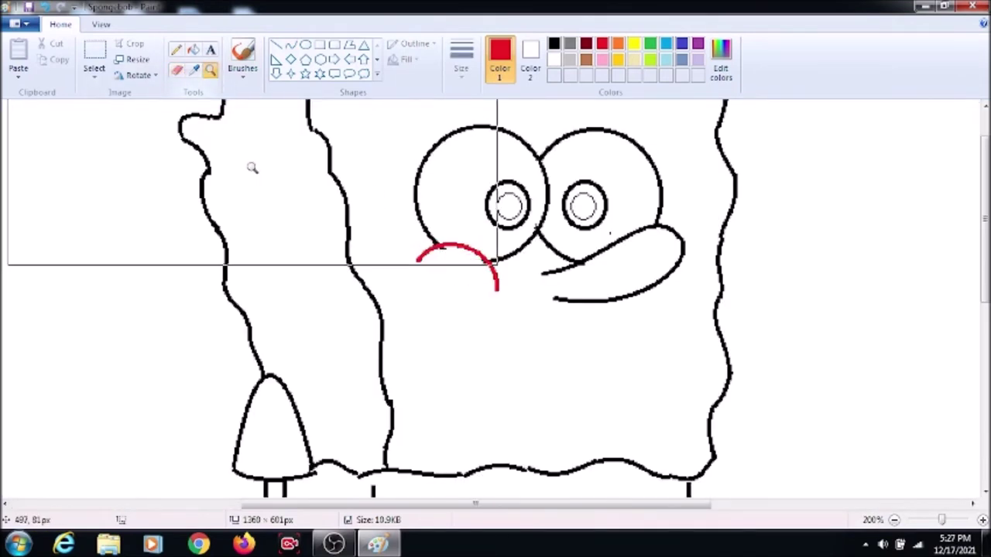
right_click(250, 166)
Draw a wide black smile curve below the nose, with a short crease at the cheek and a pointed corner at the other end.
click(290, 45)
click(553, 43)
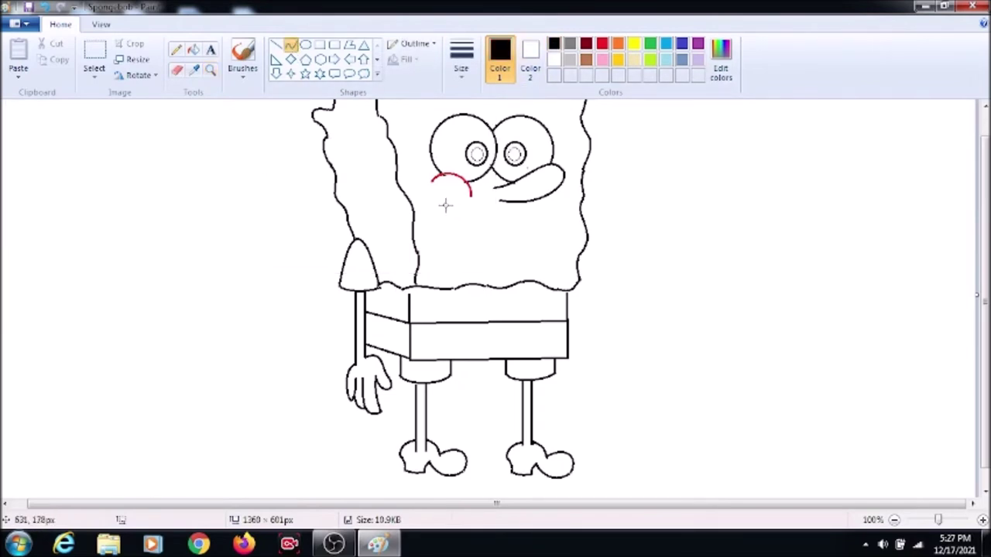
drag(428, 198, 486, 237)
click(486, 236)
mouse_move(535, 216)
mouse_down()
mouse_move(546, 215)
mouse_move(534, 209)
mouse_up()
click(479, 168)
click(571, 200)
scroll(581, 297, up, 1)
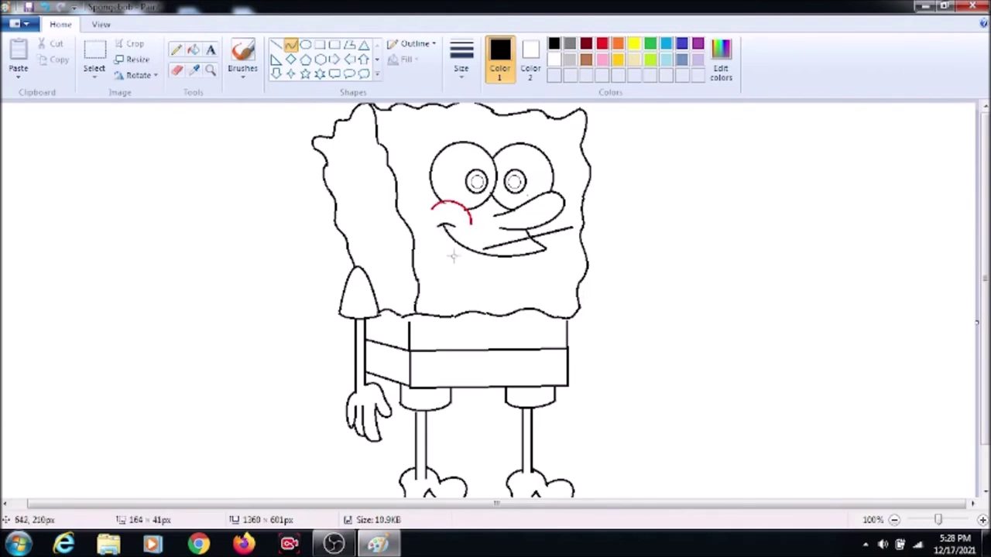
Draw the sides and curved bottom of the open mouth beneath the smile line.
drag(443, 224, 455, 294)
click(524, 273)
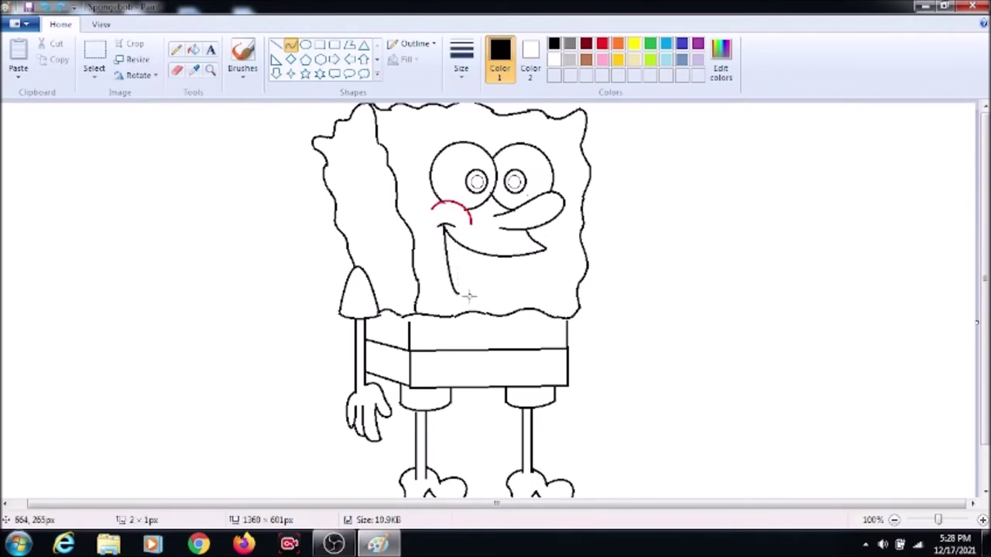
drag(455, 293, 511, 304)
drag(529, 252, 532, 288)
click(532, 289)
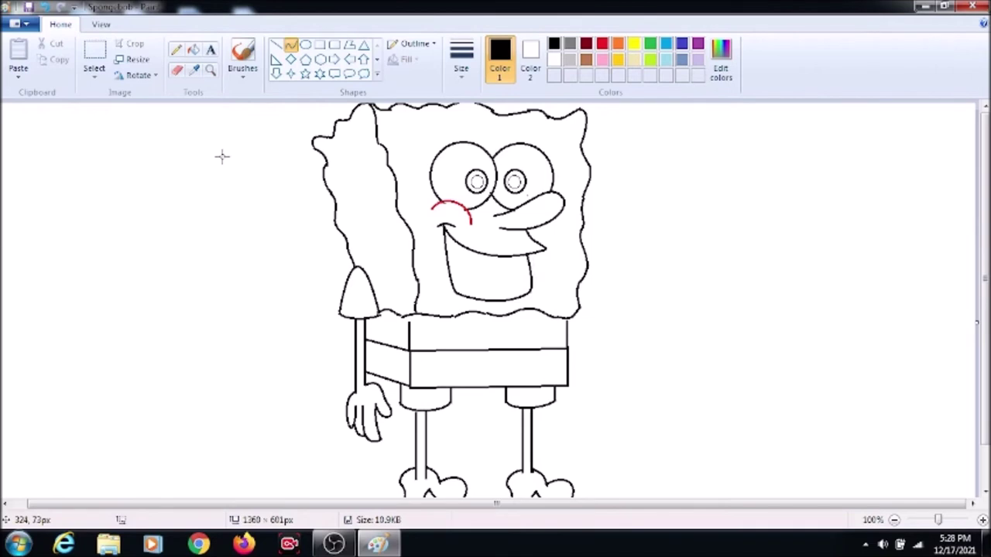
Draw a tongue with two humps along the bottom of the open mouth using curves.
drag(450, 276, 511, 298)
click(474, 266)
mouse_move(498, 289)
mouse_down()
mouse_move(500, 275)
mouse_move(480, 270)
mouse_move(496, 267)
mouse_move(472, 262)
mouse_up()
click(564, 260)
key(ctrl+z)
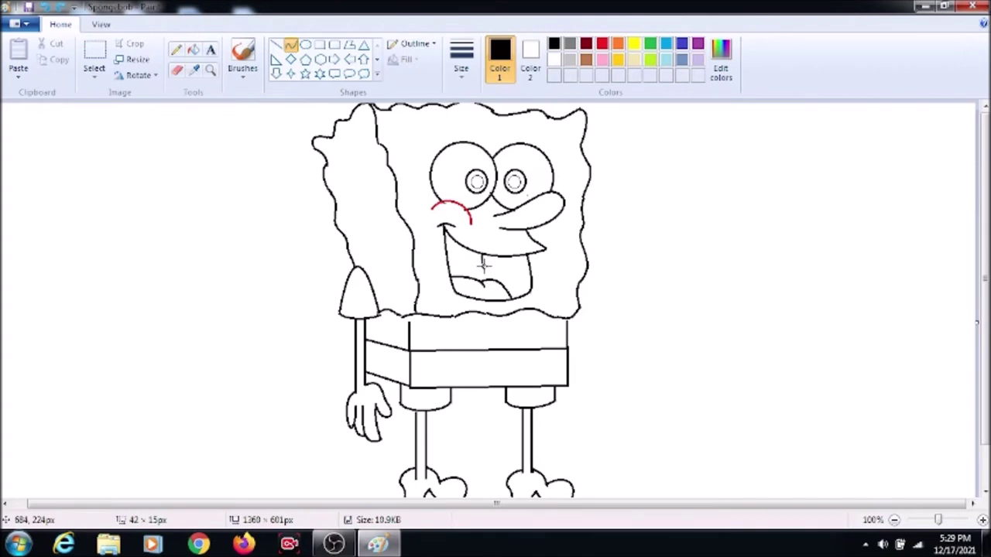
Draw two square teeth hanging from the smile line and erase the mouth outline inside the right tooth.
mouse_move(482, 271)
mouse_down()
mouse_move(500, 270)
mouse_move(501, 259)
mouse_move(538, 268)
mouse_up()
double_click(488, 271)
click(178, 70)
click(210, 71)
click(450, 205)
click(177, 70)
drag(644, 408, 645, 414)
click(210, 72)
click(178, 71)
click(211, 70)
right_click(268, 199)
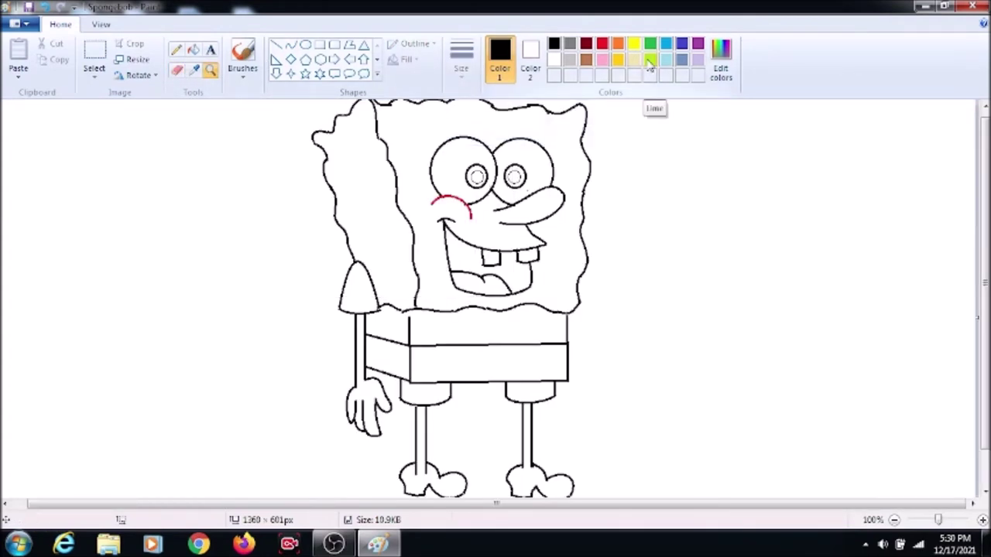
Draw a row of four small rectangles across the front of the trousers and fill them with black as belt marks.
click(320, 45)
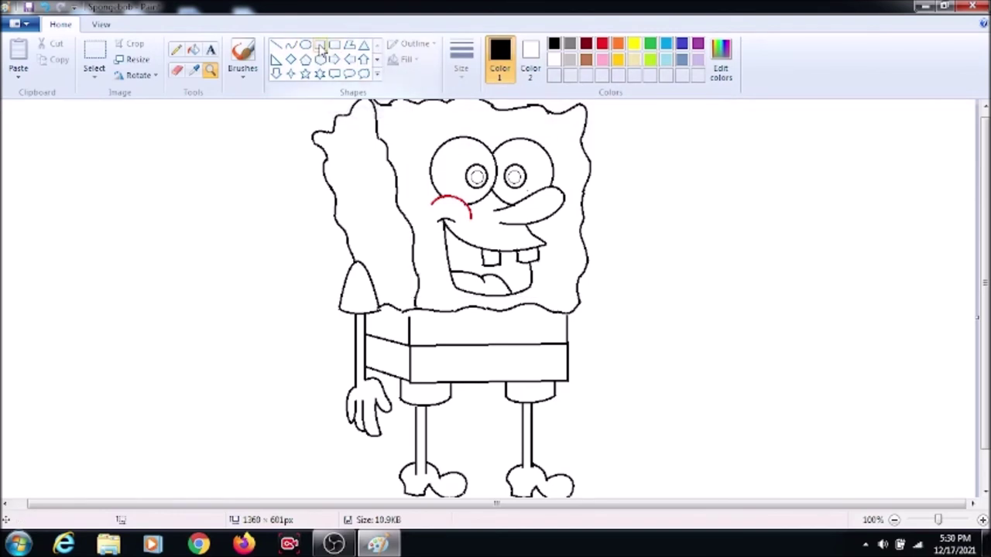
drag(421, 354, 534, 361)
drag(537, 350, 564, 361)
click(194, 49)
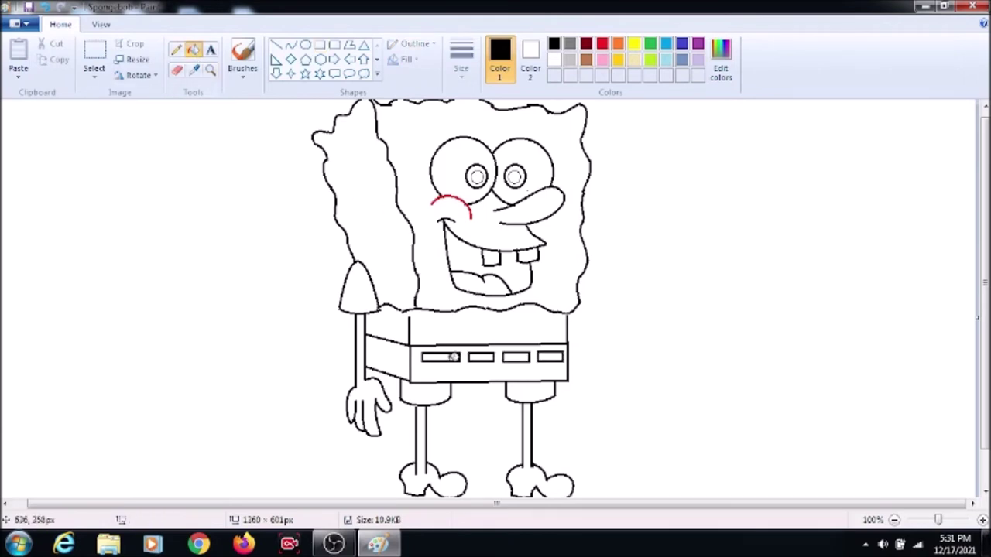
click(454, 357)
click(480, 357)
click(516, 357)
click(551, 357)
Draw a slanted belt mark with straight lines on the side of the trousers and fill it with black.
click(319, 44)
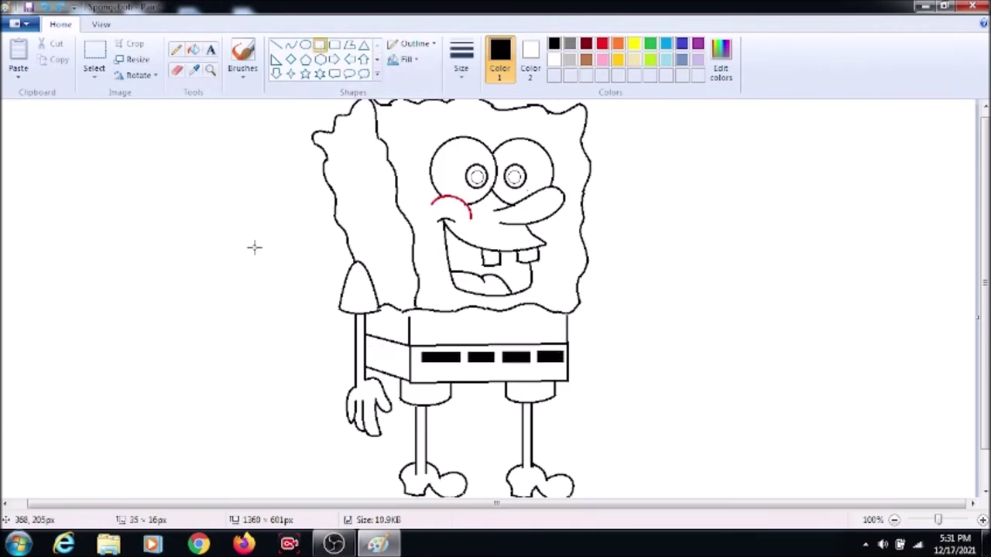
click(277, 44)
drag(367, 341, 400, 361)
click(333, 334)
click(312, 334)
click(389, 351)
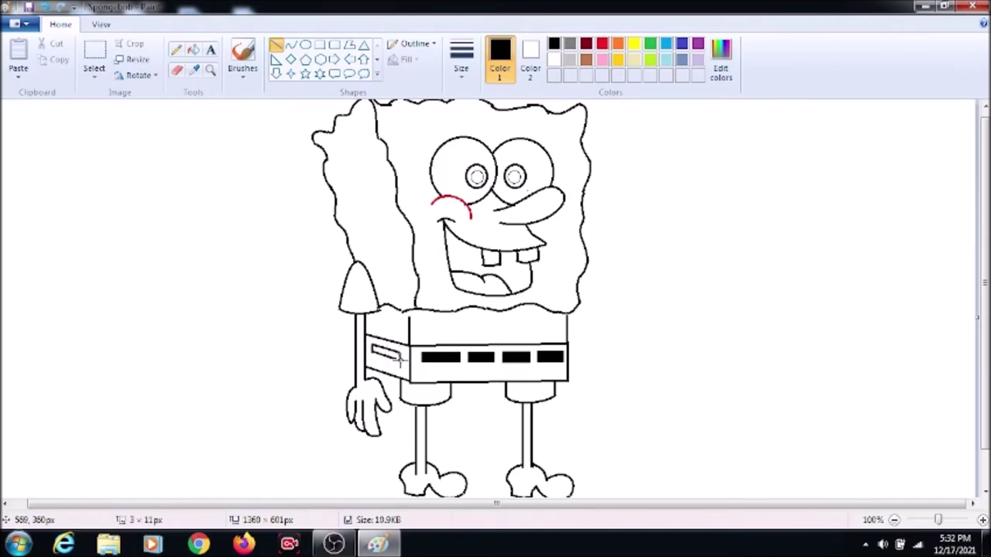
click(193, 50)
click(385, 352)
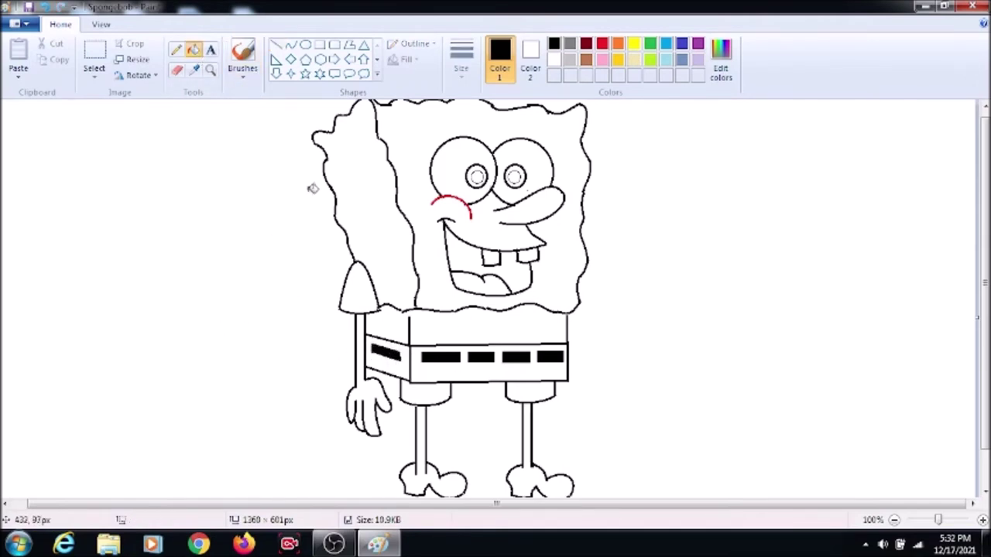
Draw the second sleeve with curves at the body's lower right edge, adding a short line for the arm opening.
click(291, 44)
mouse_move(588, 271)
mouse_down()
mouse_move(616, 272)
mouse_move(608, 293)
mouse_move(618, 302)
mouse_up()
double_click(607, 263)
click(624, 240)
double_click(617, 268)
click(634, 223)
click(615, 286)
click(601, 304)
click(646, 251)
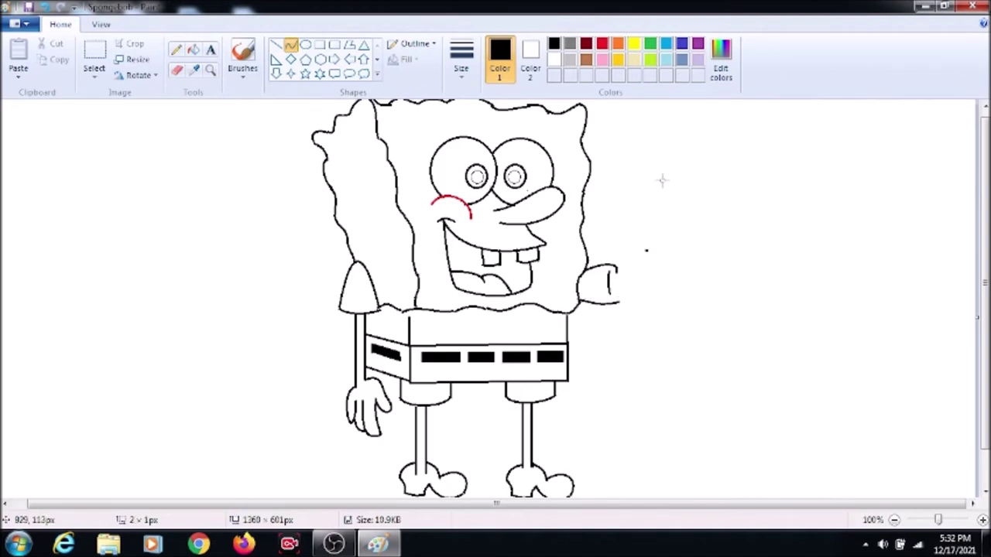
Draw the second arm as two parallel curved lines running out of the sleeve and bending upward.
mouse_move(609, 280)
mouse_down()
mouse_move(646, 277)
mouse_move(610, 288)
mouse_move(652, 286)
mouse_move(715, 188)
mouse_up()
click(638, 279)
click(660, 279)
click(663, 279)
click(766, 208)
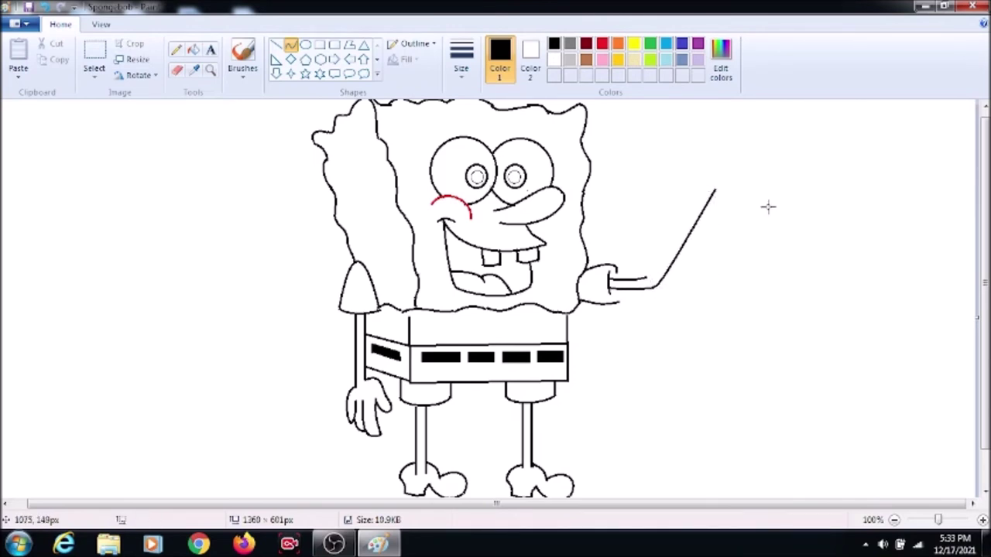
drag(642, 288, 702, 192)
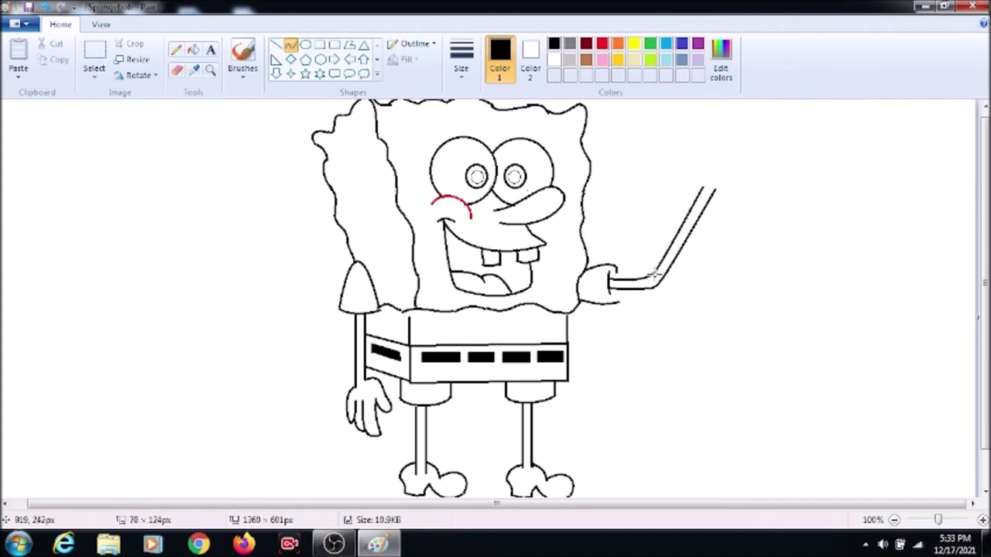
click(681, 228)
click(654, 154)
Draw the curved palm and the thumb at the end of the raised arm.
drag(715, 188, 752, 170)
click(730, 199)
click(742, 191)
click(661, 132)
drag(703, 188, 695, 159)
key(ctrl+z)
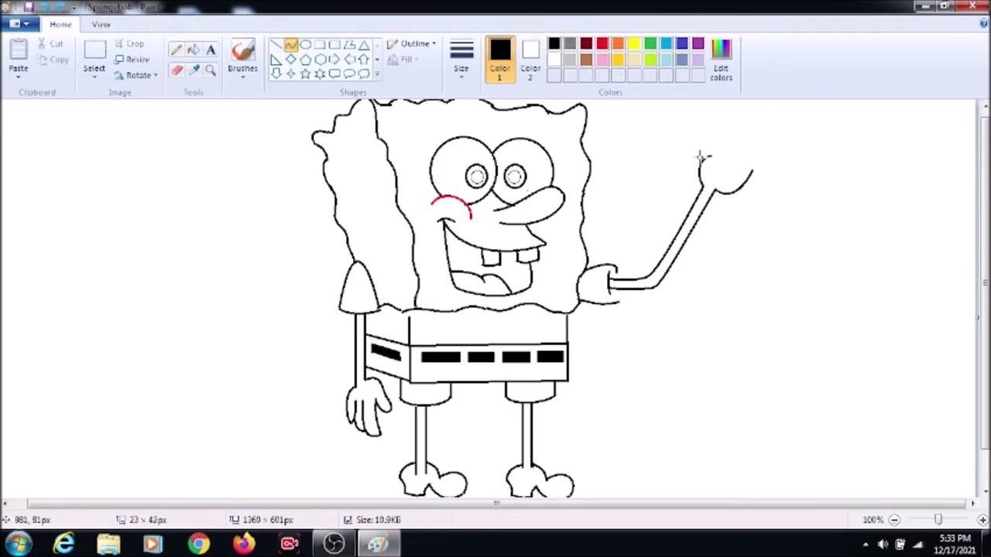
drag(707, 163, 717, 157)
click(720, 156)
click(735, 162)
Draw the curled fingers of the raised hand with short curves beside the thumb.
drag(709, 154, 722, 171)
click(723, 163)
click(741, 160)
click(719, 176)
click(634, 147)
click(744, 156)
click(764, 120)
mouse_move(733, 164)
mouse_down()
mouse_move(734, 186)
mouse_move(715, 182)
mouse_move(731, 190)
mouse_move(754, 155)
mouse_move(763, 159)
mouse_move(753, 170)
mouse_up()
click(771, 137)
click(751, 147)
click(761, 159)
Touch up the outer edge of the raised hand with the eraser and a short curve.
click(177, 69)
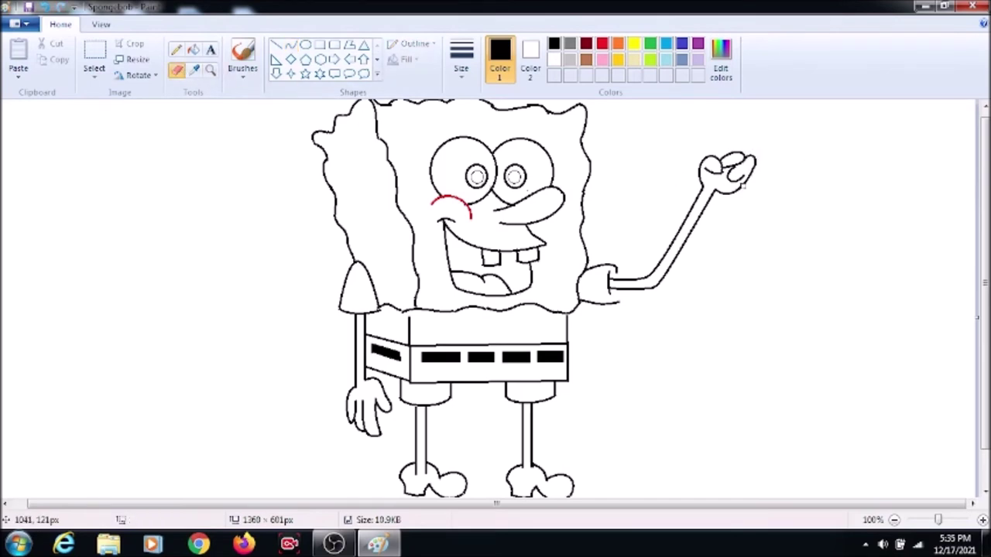
click(291, 45)
mouse_move(754, 165)
mouse_down()
mouse_move(740, 197)
mouse_move(725, 192)
mouse_move(756, 168)
mouse_move(755, 185)
mouse_up()
click(756, 191)
key(ctrl+z)
Draw a narrow index finger pointing upward from the raised hand.
drag(719, 158, 744, 117)
click(734, 124)
click(736, 122)
click(783, 123)
click(177, 70)
click(291, 45)
mouse_move(740, 121)
mouse_down()
mouse_move(749, 131)
mouse_move(733, 154)
mouse_move(749, 120)
mouse_move(753, 137)
mouse_up()
click(753, 134)
click(826, 178)
Close the open end of the second sleeve with a slightly curved line.
drag(615, 269, 622, 300)
click(617, 274)
click(624, 229)
click(635, 380)
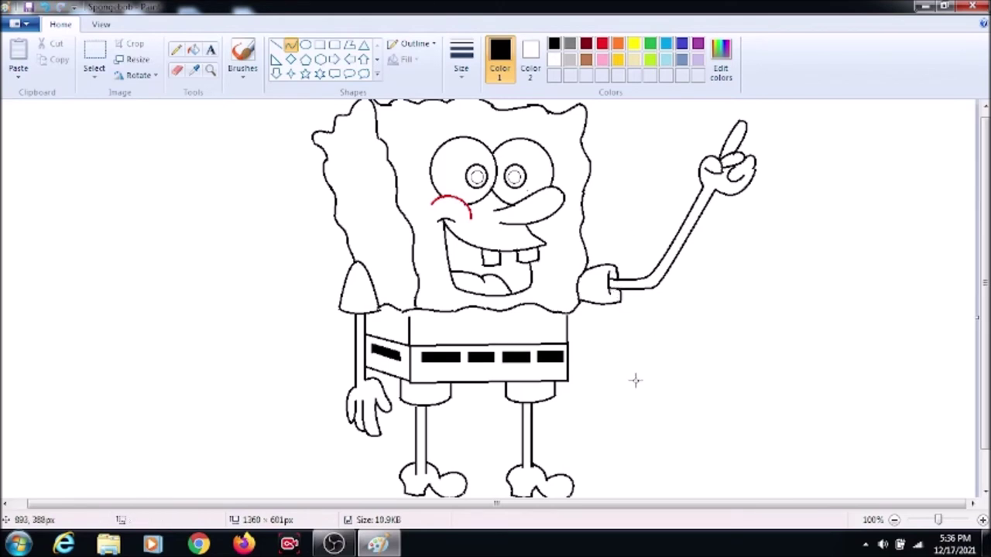
Draw two triangular collar points with straight lines below the body's lower edge.
click(276, 45)
mouse_move(448, 311)
mouse_down()
mouse_move(473, 326)
mouse_move(497, 310)
mouse_move(520, 328)
mouse_up()
drag(520, 329, 544, 311)
click(178, 71)
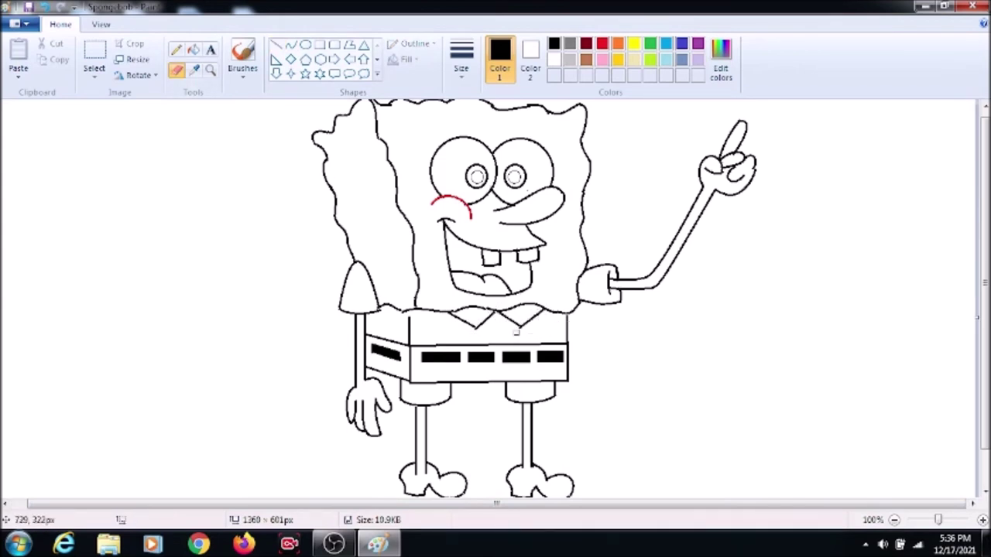
Draw a necktie between the collar points, with a small knot and a pointed end reaching over the belt.
click(290, 45)
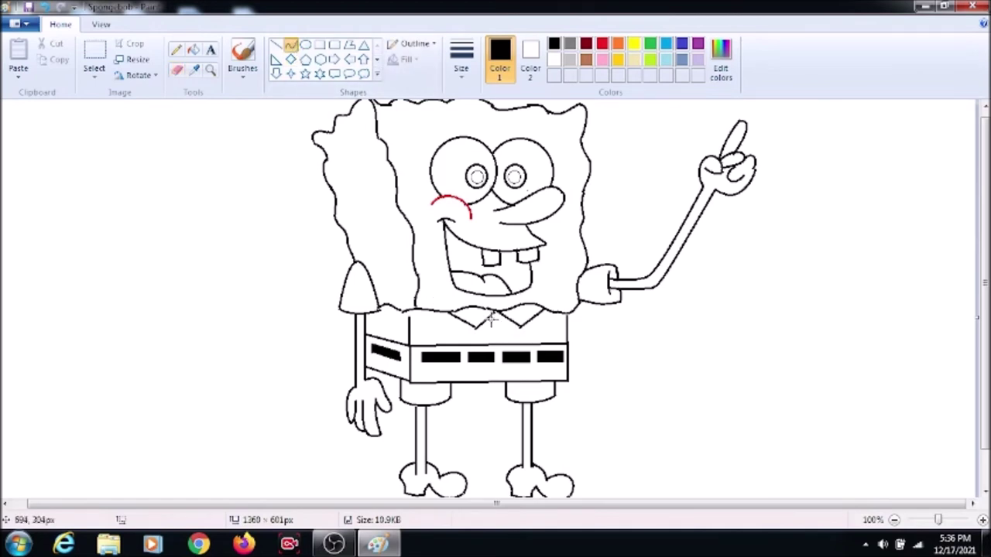
mouse_move(489, 317)
mouse_down()
mouse_move(506, 329)
mouse_move(486, 354)
mouse_move(492, 369)
mouse_move(511, 352)
mouse_move(495, 369)
mouse_up()
click(491, 324)
click(490, 325)
click(277, 45)
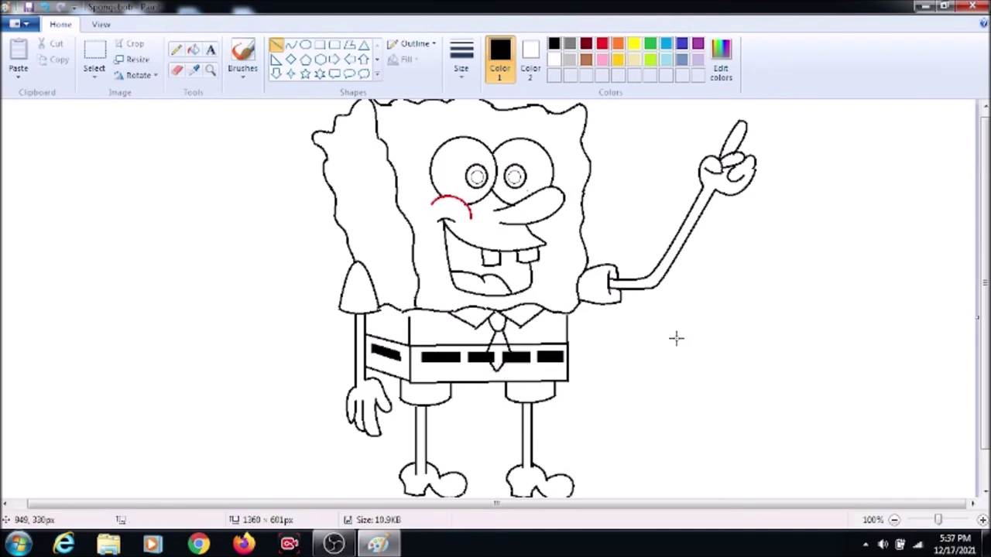
Fill both pupils with black.
click(193, 50)
click(477, 176)
click(515, 176)
Mix a custom light blue and fill both irises with it.
click(666, 43)
click(721, 62)
click(580, 367)
click(356, 367)
click(468, 176)
click(506, 176)
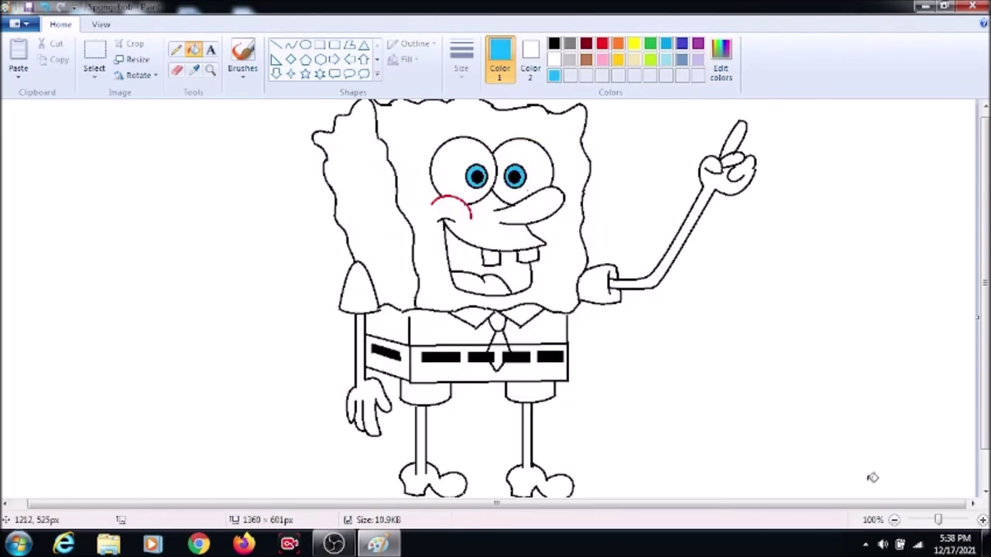
click(865, 544)
click(862, 400)
key(ctrl+z)
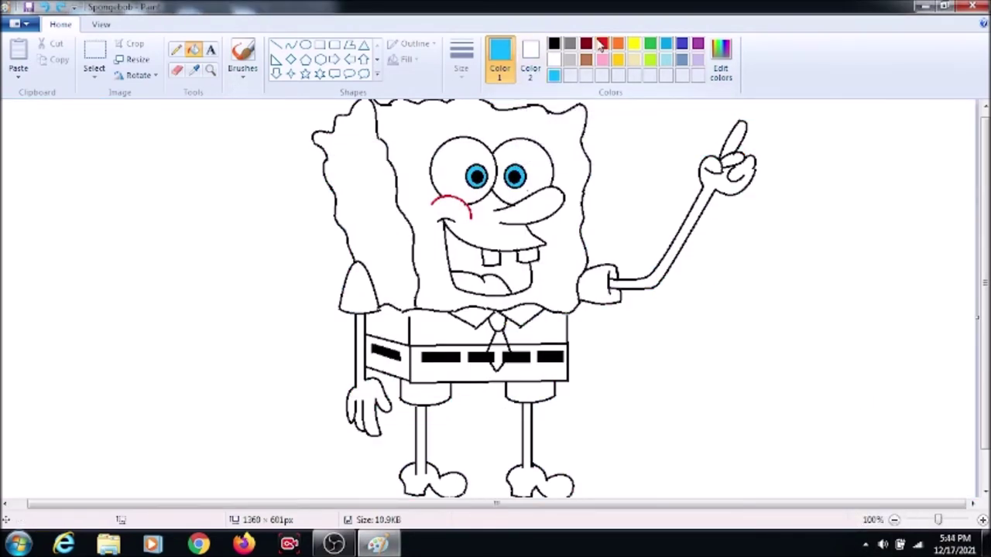
click(586, 44)
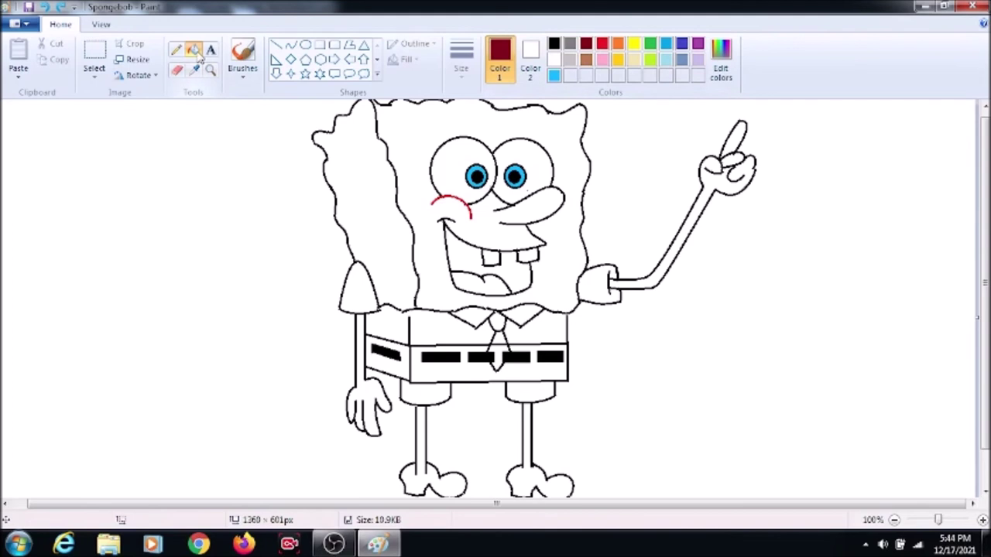
click(430, 381)
key(ctrl+z)
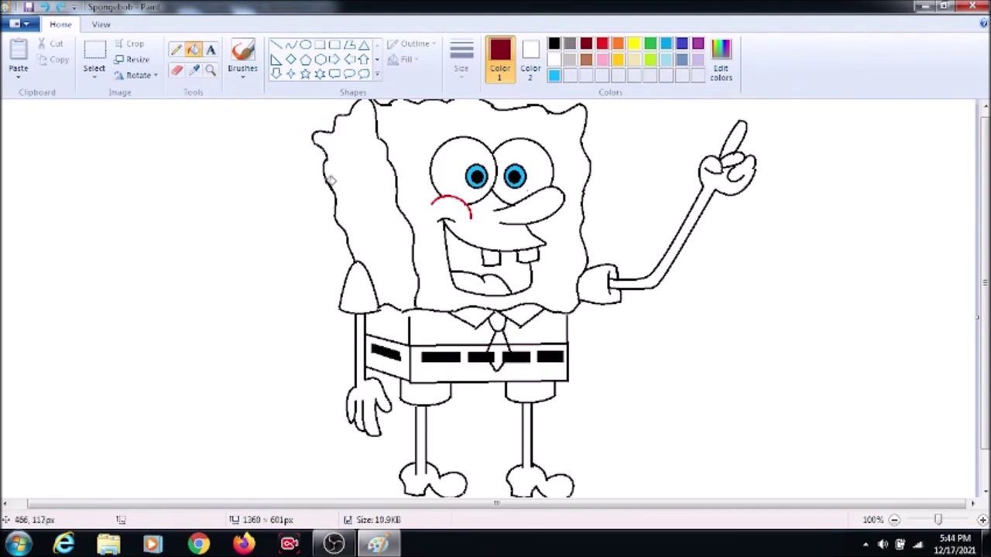
Mix a custom dark brown and fill the front of the trousers with it.
click(586, 60)
click(721, 54)
drag(651, 234, 650, 257)
drag(508, 248, 507, 228)
drag(650, 257, 651, 261)
click(595, 367)
click(367, 370)
click(455, 371)
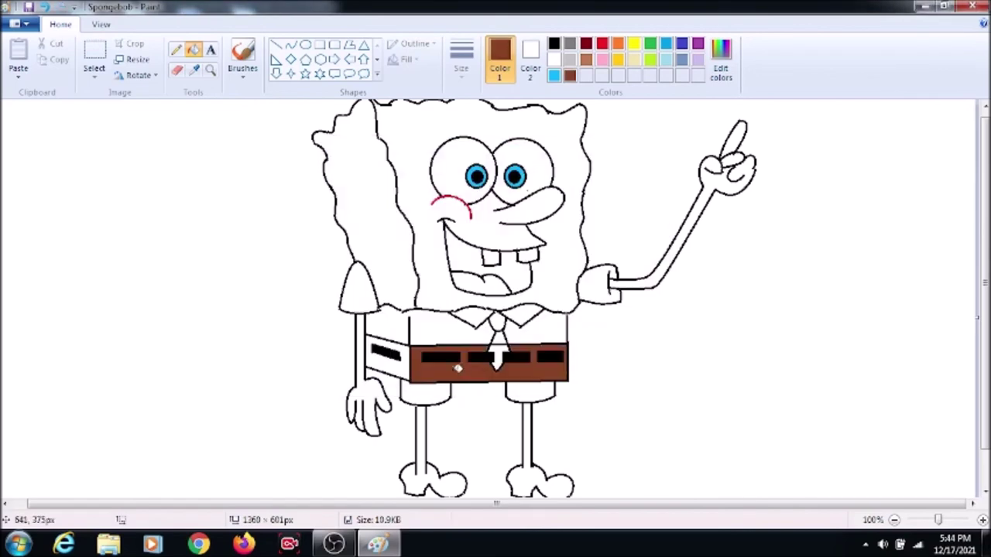
Mix a darker reddish brown and refill the front of the trousers with it.
click(720, 62)
click(362, 369)
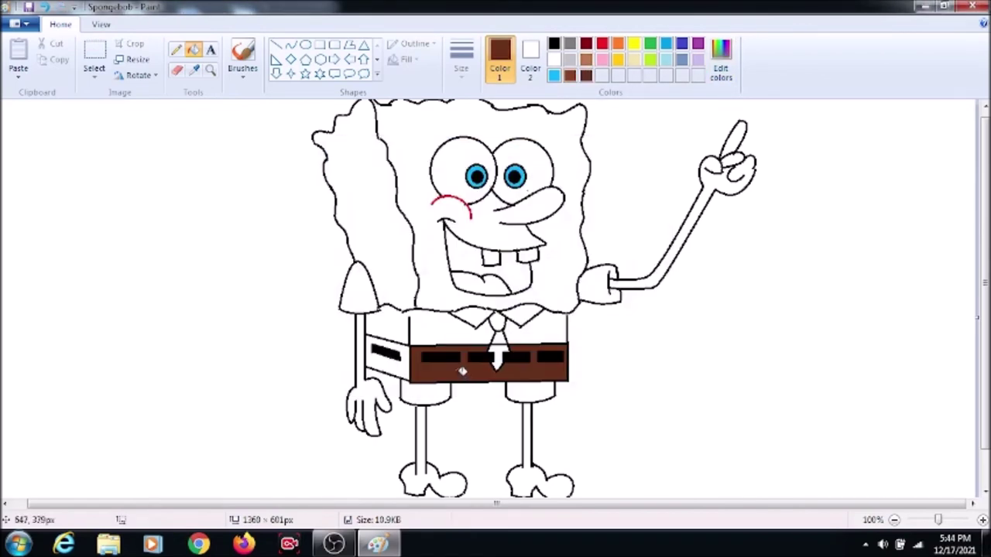
click(586, 43)
click(414, 364)
click(720, 62)
drag(648, 270, 650, 257)
drag(545, 195, 507, 189)
drag(650, 257, 655, 276)
click(360, 370)
click(464, 370)
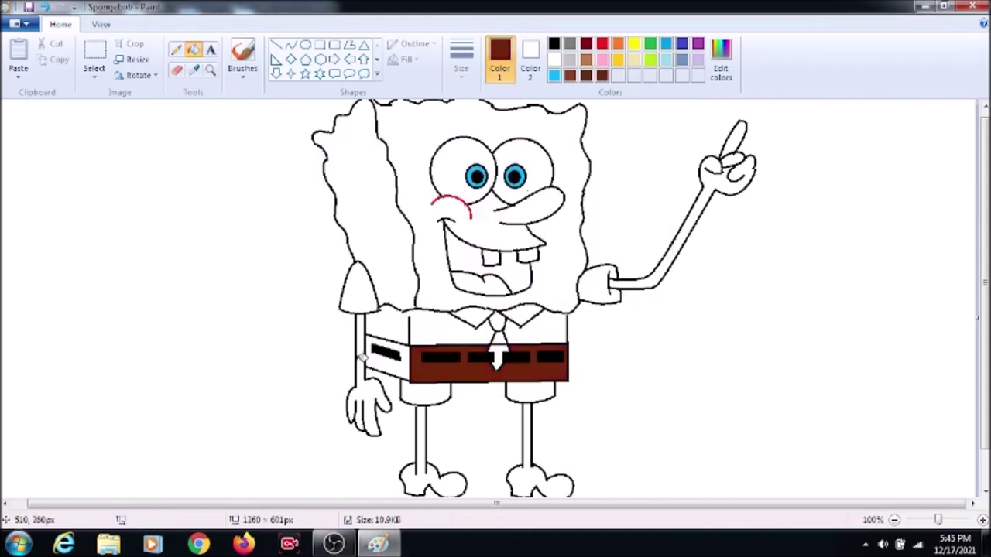
Mix an even darker brown for the side of the trousers and fill it, then fill both trouser legs with brown.
click(720, 58)
drag(655, 276, 654, 291)
click(356, 367)
click(404, 361)
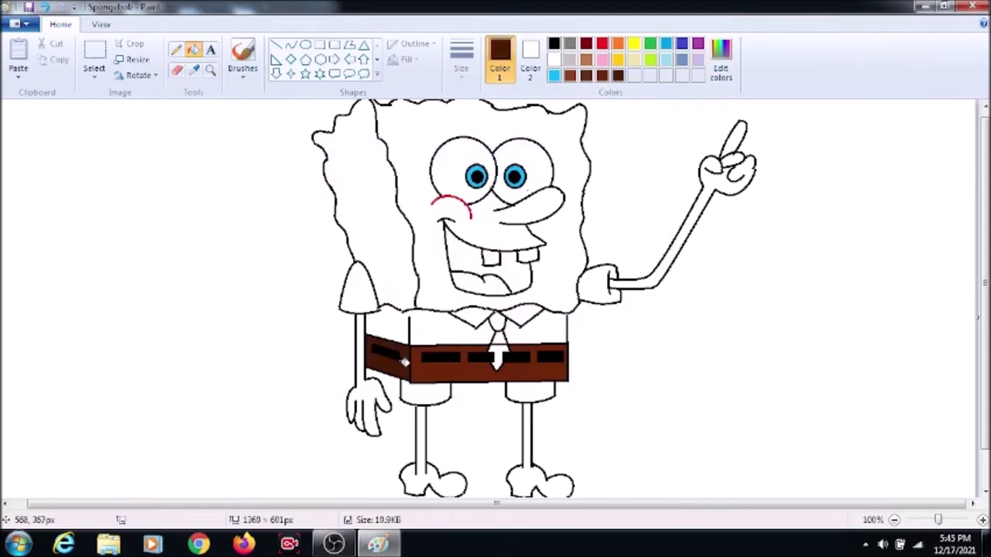
click(424, 393)
click(532, 389)
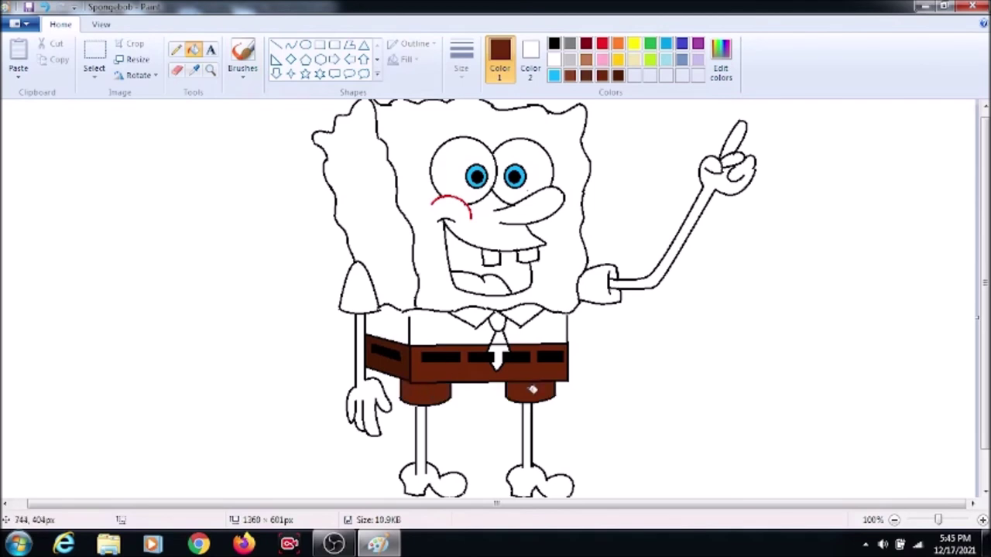
Draw short black curves across both ankles at the shoe tops and across the middle of both legs as sock tops.
click(291, 44)
click(553, 42)
drag(414, 472, 428, 473)
click(420, 478)
click(420, 478)
drag(522, 466, 533, 467)
click(528, 472)
click(527, 471)
click(421, 434)
drag(521, 431, 532, 431)
click(528, 433)
click(528, 433)
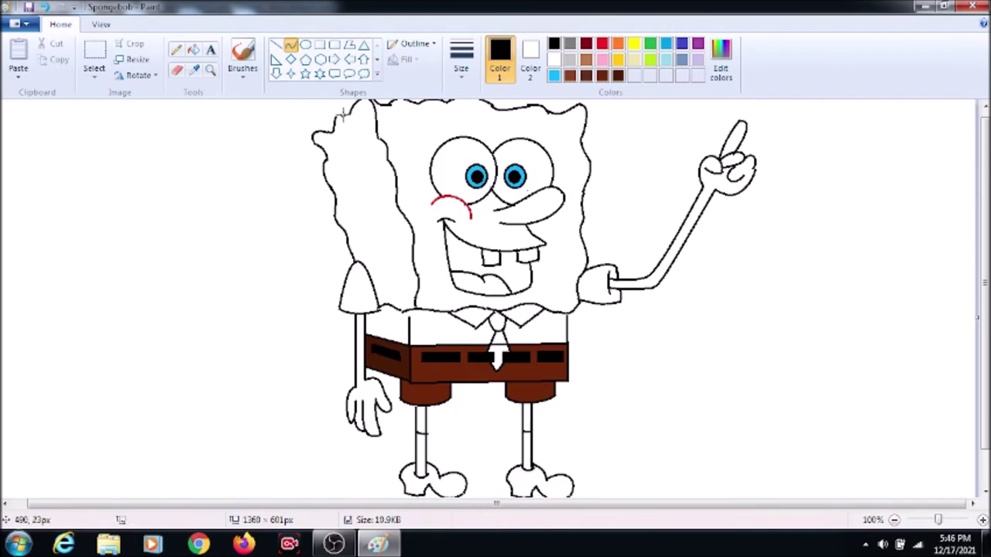
Mix a custom golden yellow (red 255, green 224, blue 47) and fill both arms, hands and the raised finger with it.
click(193, 49)
click(633, 44)
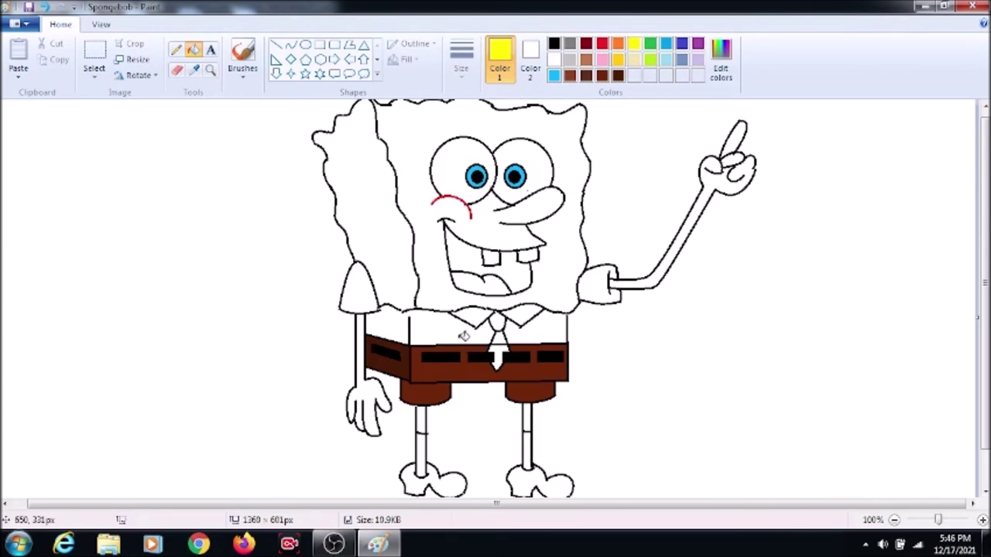
click(721, 58)
click(517, 178)
mouse_move(517, 178)
mouse_down()
mouse_move(526, 177)
mouse_move(515, 174)
mouse_move(523, 186)
mouse_move(518, 171)
mouse_up()
click(365, 206)
drag(651, 237, 651, 225)
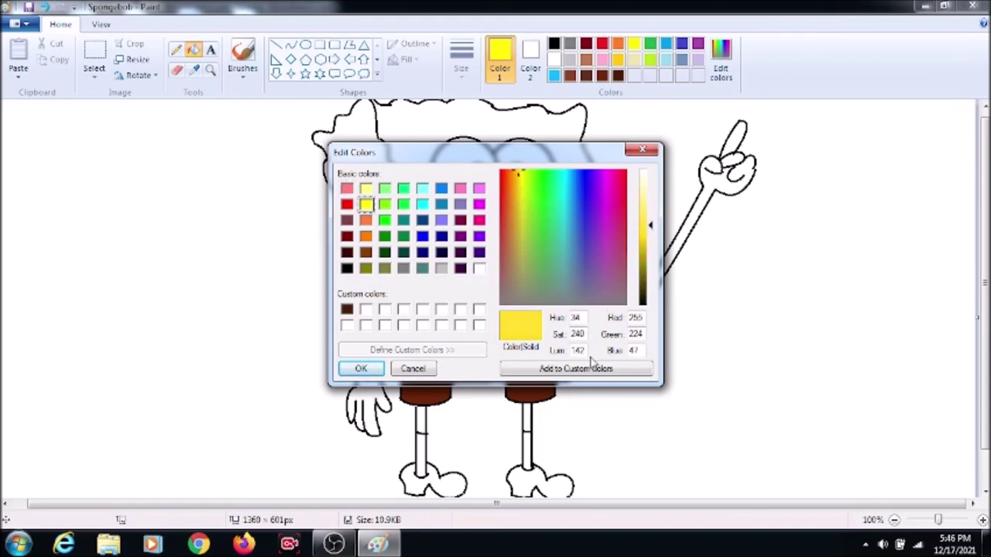
click(361, 369)
click(749, 145)
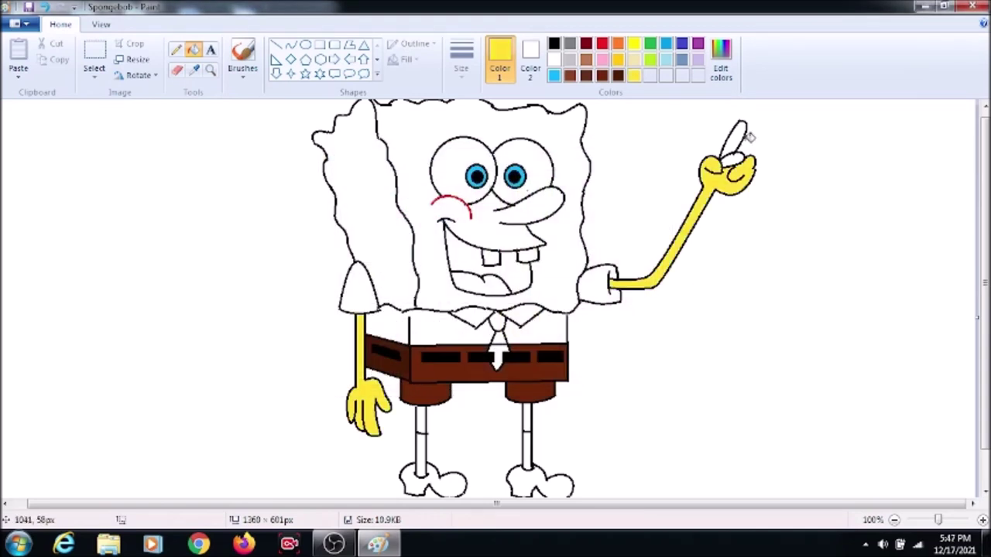
click(735, 140)
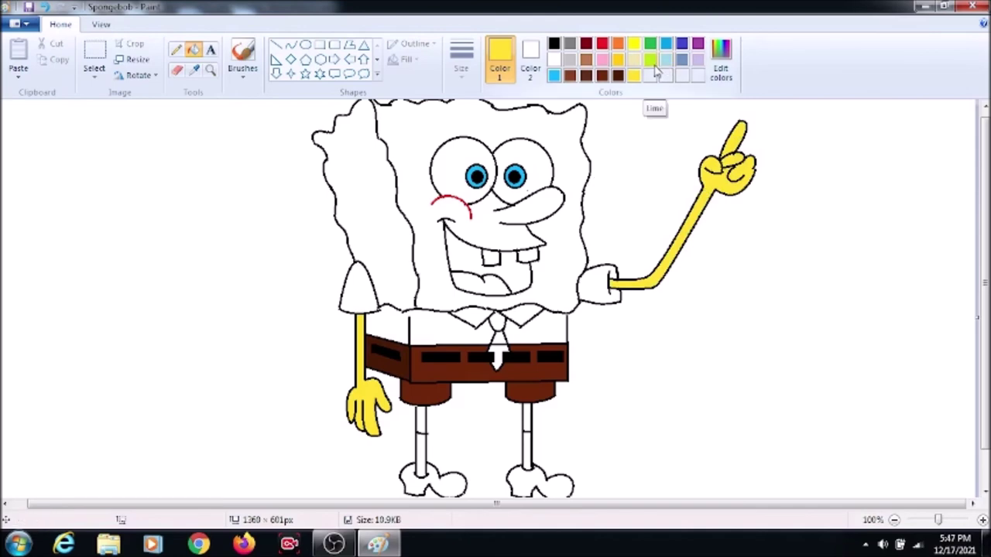
Mix a dark olive yellow and fill the front of the face with it.
click(720, 56)
drag(650, 242, 650, 259)
click(579, 367)
click(570, 236)
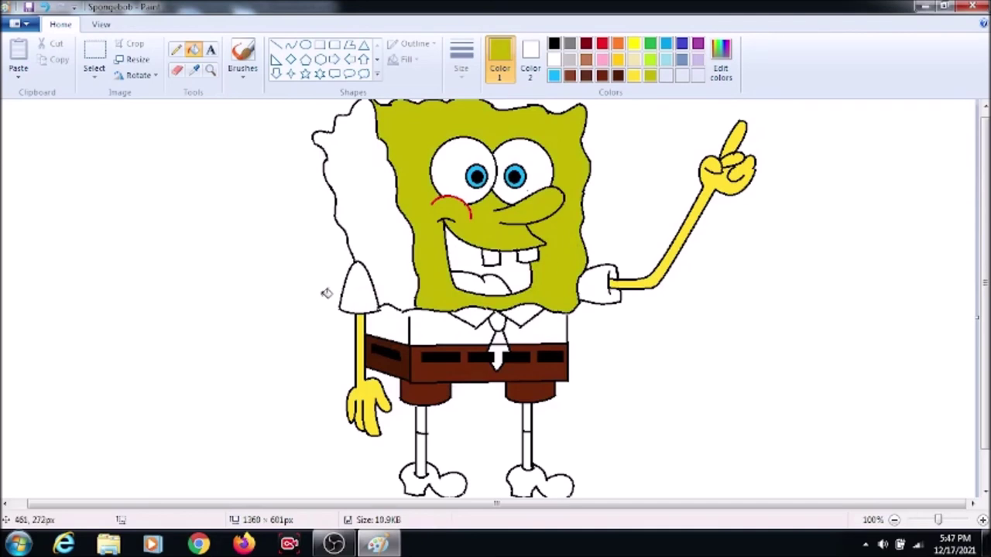
Mix a slightly darkened bright yellow and fill the front of the face with it.
click(635, 45)
click(720, 56)
mouse_move(652, 236)
mouse_down()
mouse_move(652, 257)
mouse_move(653, 242)
mouse_up()
click(576, 368)
click(441, 261)
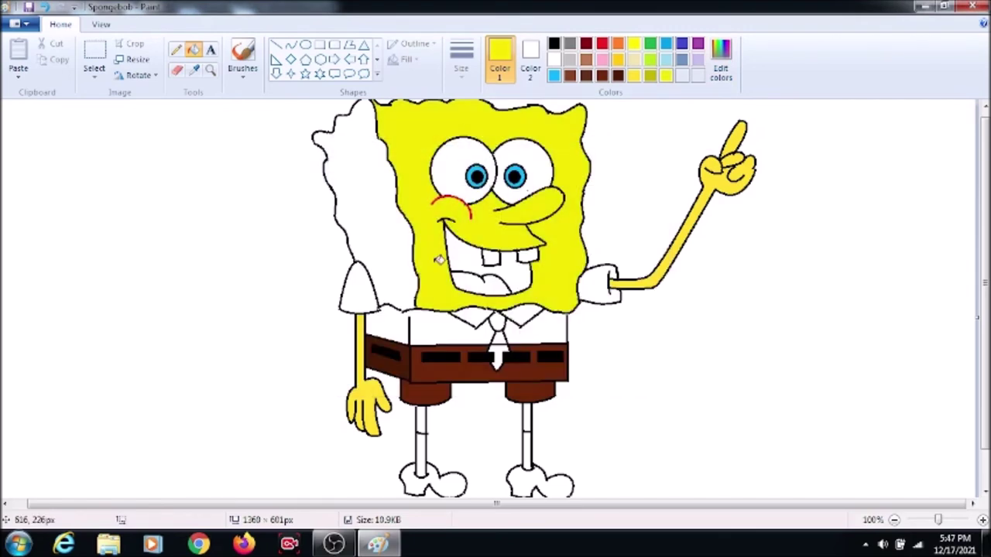
Mix a dark olive yellow (red 191, green 192, blue 0) and fill the side of the head with it.
click(722, 54)
drag(652, 243, 652, 255)
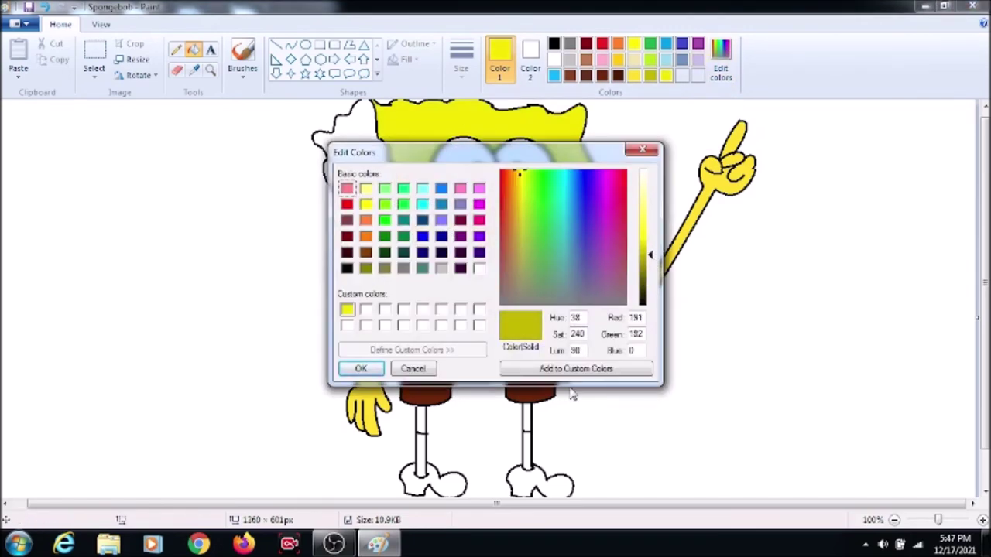
click(360, 368)
click(388, 256)
Fill the arms, hands and both upper legs with the bright yellow of the face.
click(193, 70)
click(425, 129)
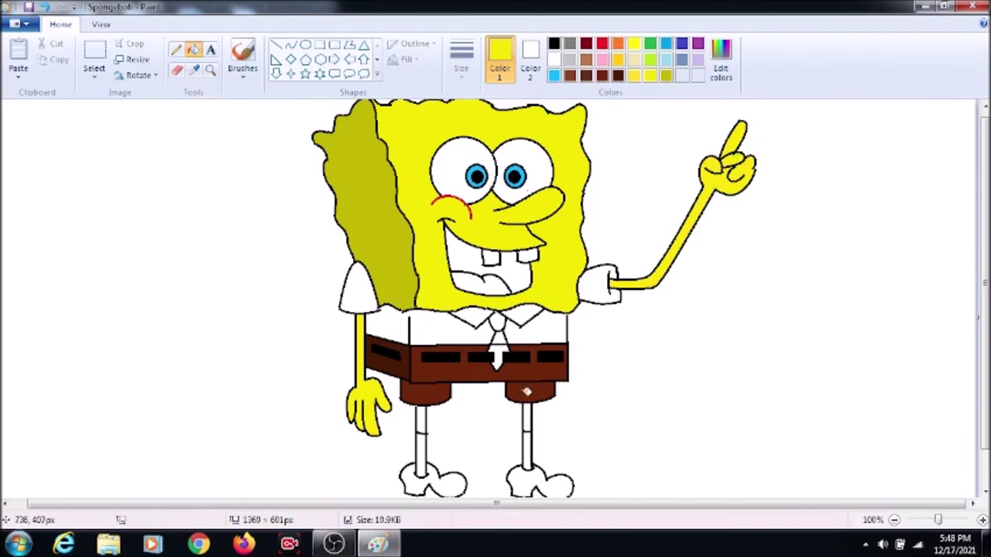
click(424, 418)
click(527, 418)
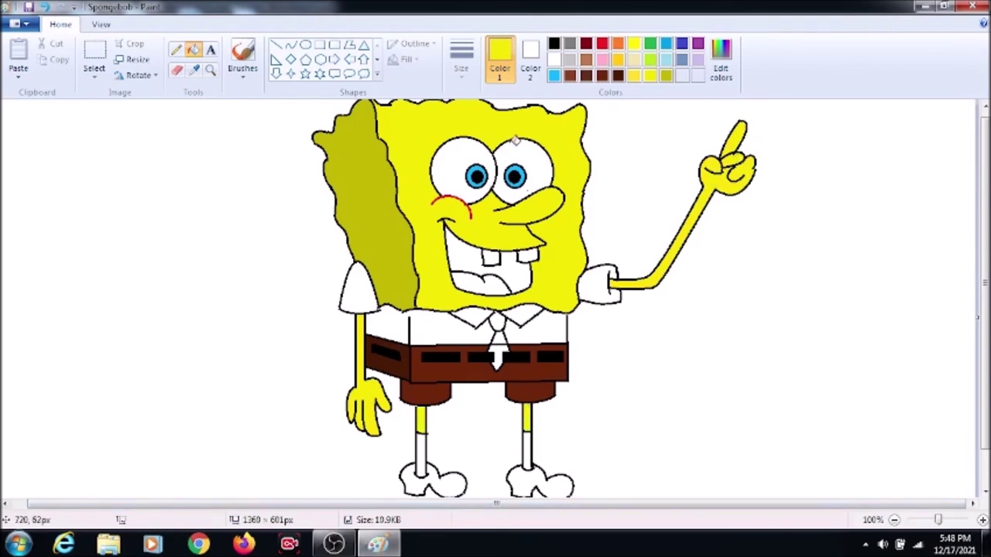
Fill the knot and both lower sections of the necktie with red.
click(602, 43)
click(497, 318)
click(499, 340)
click(498, 364)
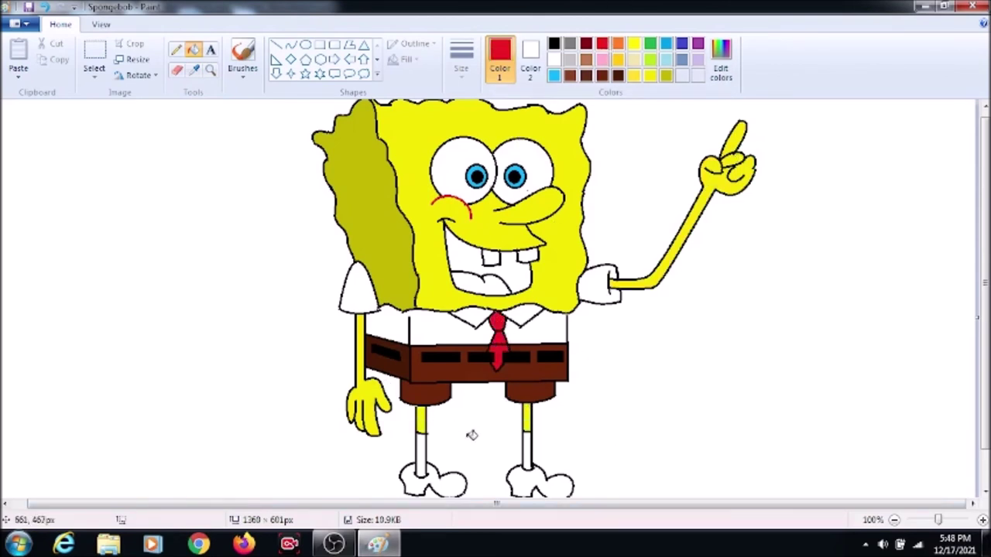
Fill both shoes with black.
click(618, 75)
click(461, 486)
click(540, 485)
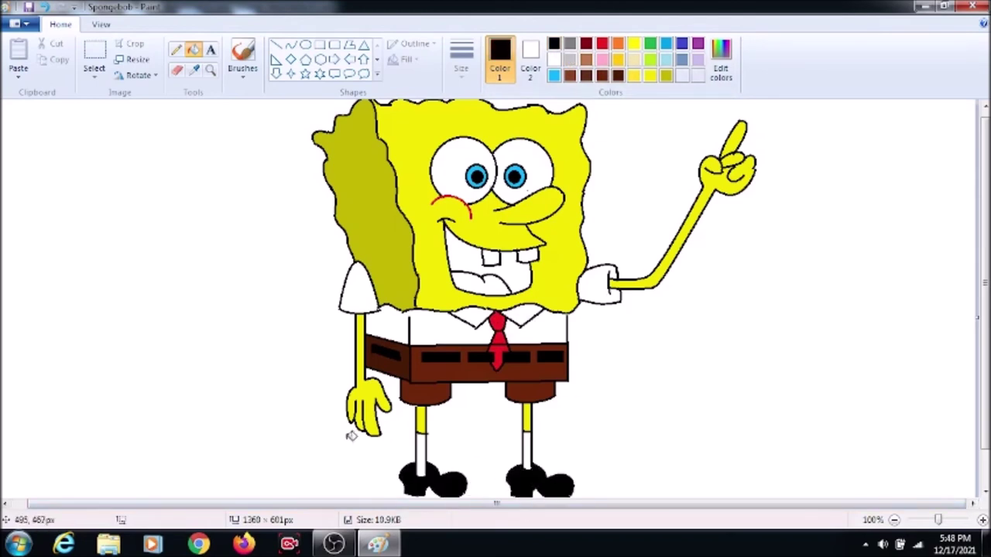
Draw three thick black straight eyelashes above each eye and dot red freckles on the cheek.
click(242, 52)
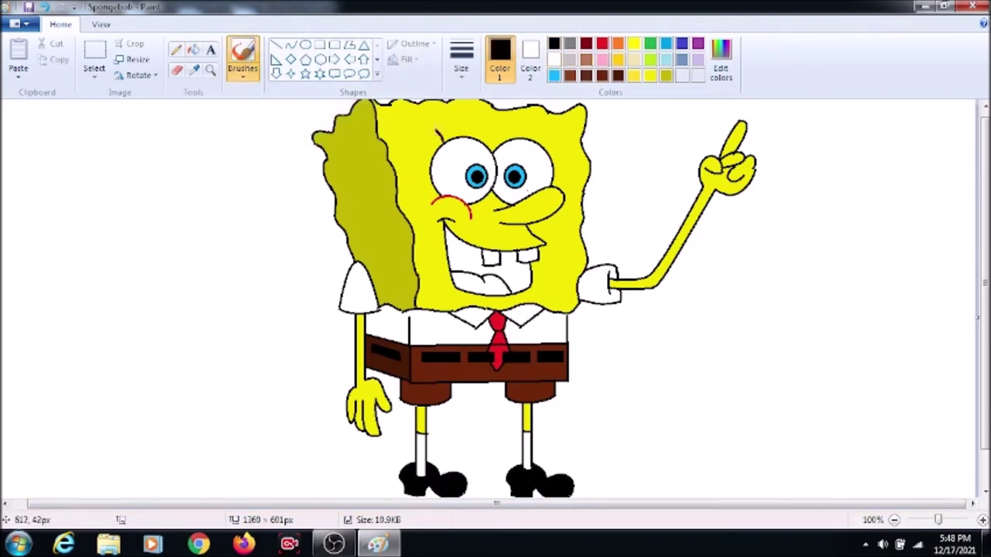
click(275, 44)
click(461, 58)
click(495, 155)
mouse_move(440, 144)
mouse_down()
mouse_move(433, 132)
mouse_move(453, 123)
mouse_move(538, 123)
mouse_up()
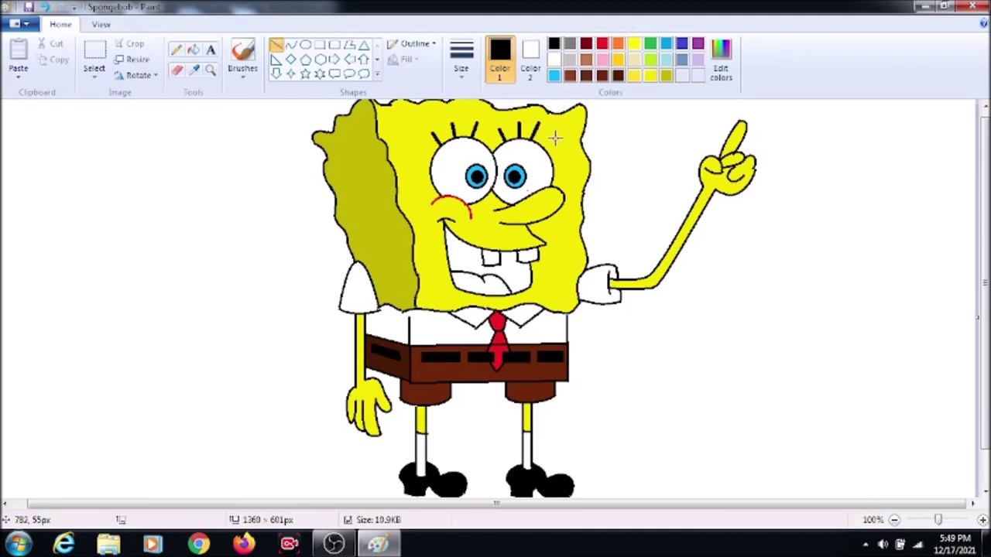
click(602, 43)
click(242, 58)
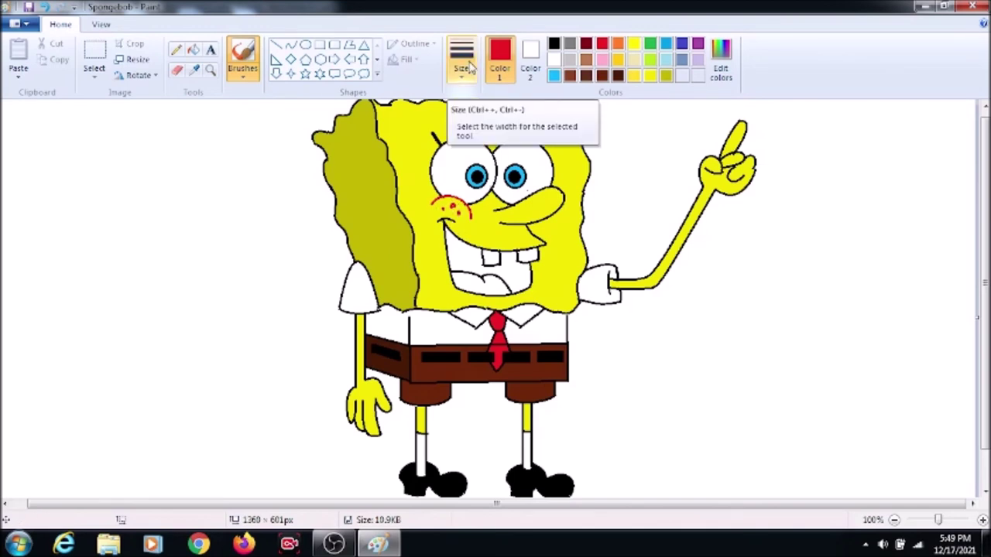
Paint three lime spots on the side of the head, mix a custom dark olive and fill the spots with it.
click(650, 59)
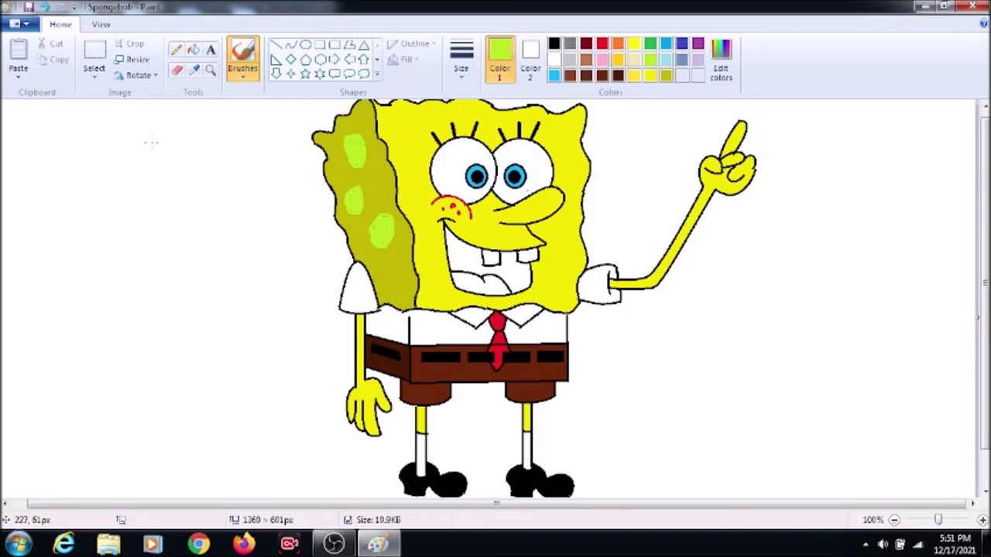
click(721, 62)
drag(654, 260, 654, 275)
click(354, 367)
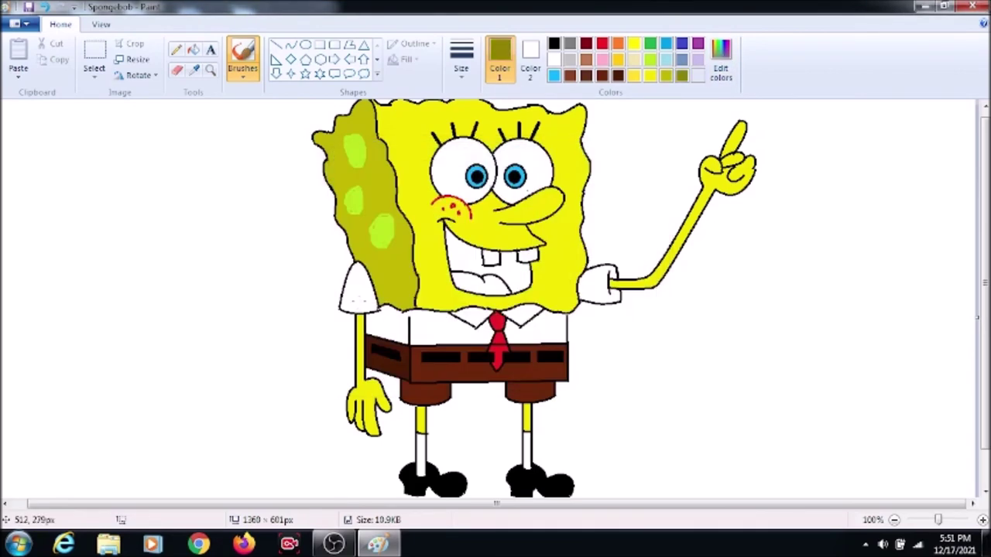
click(194, 50)
click(354, 161)
click(354, 203)
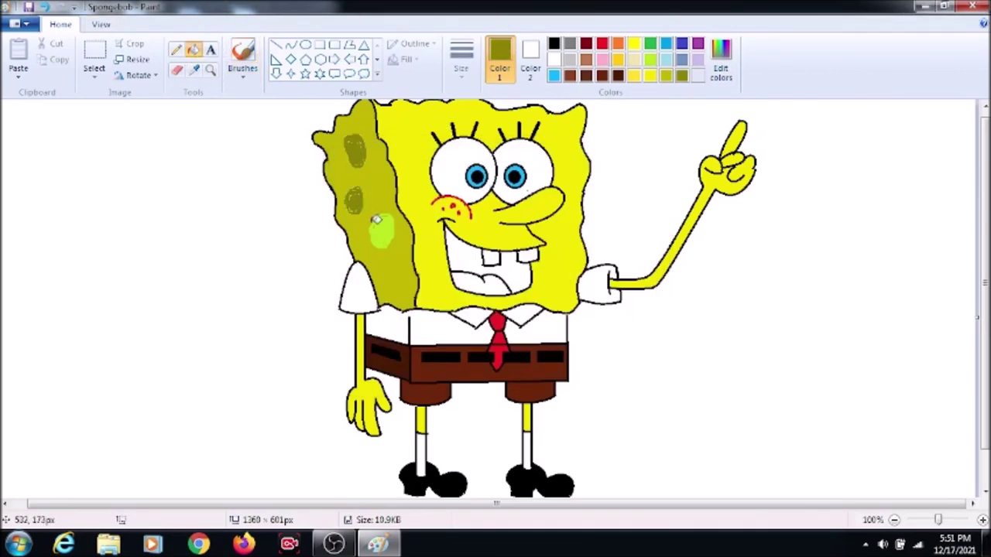
click(381, 230)
Outline and fill a dark olive spot at the upper left of the face, and brush over the gaps in the side spots.
click(290, 45)
drag(392, 123, 419, 114)
drag(399, 128, 399, 138)
drag(413, 131, 413, 139)
click(192, 49)
click(408, 120)
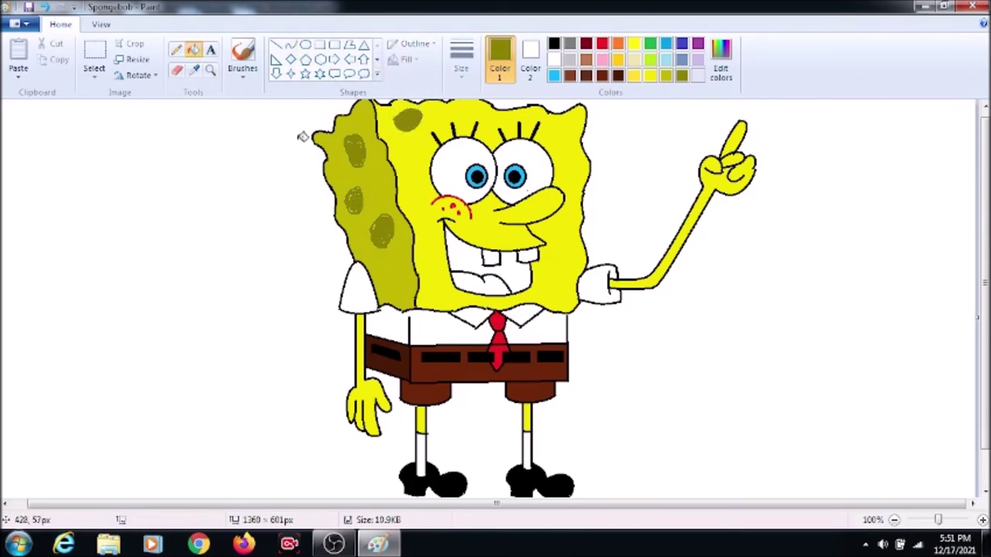
click(243, 56)
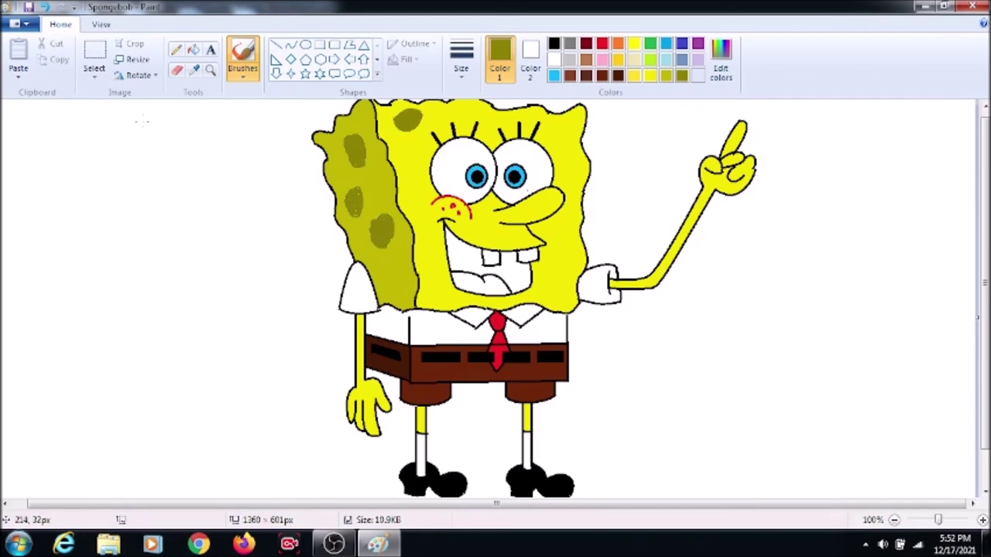
Add a filled dark olive spot in the face's upper right corner and a small dot left of the left eye.
click(290, 45)
mouse_move(554, 133)
mouse_down()
mouse_move(565, 122)
mouse_move(564, 143)
mouse_up()
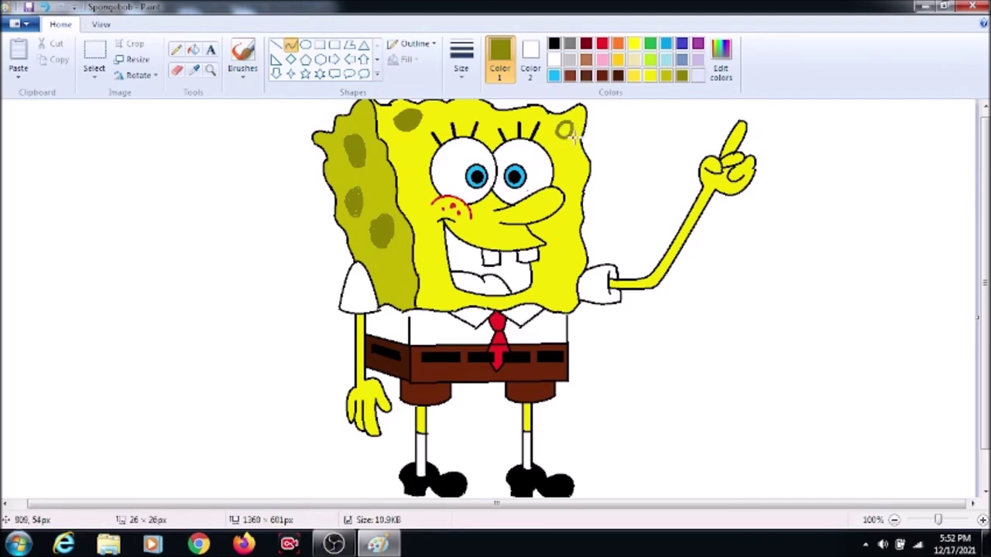
click(193, 49)
click(565, 130)
click(242, 54)
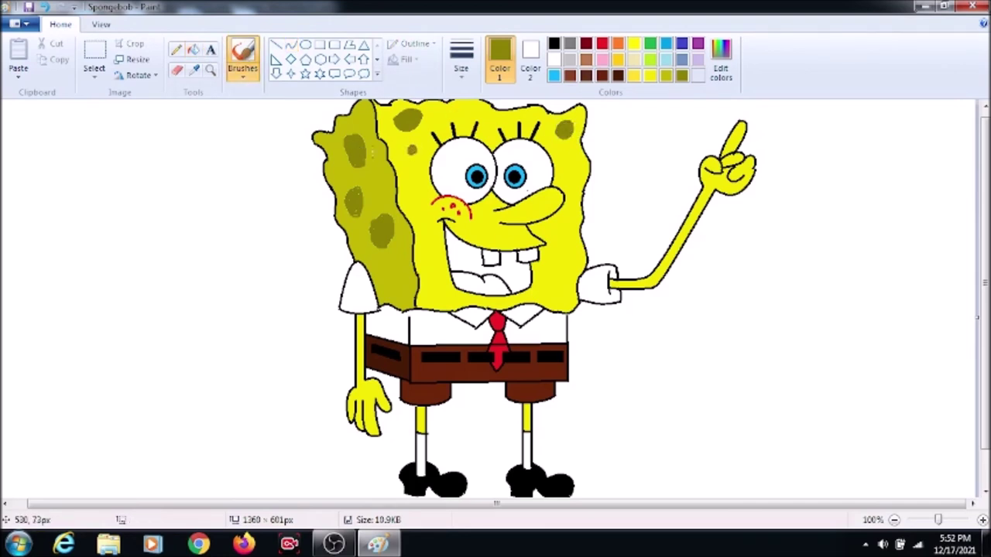
Outline a dark olive spot on the face to the right of the mouth and fill it.
click(291, 45)
drag(554, 256, 587, 267)
click(193, 50)
click(565, 255)
Add a dark olive spot at the face's lower left with a tiny dot above it, closing the outline gap before filling.
click(290, 45)
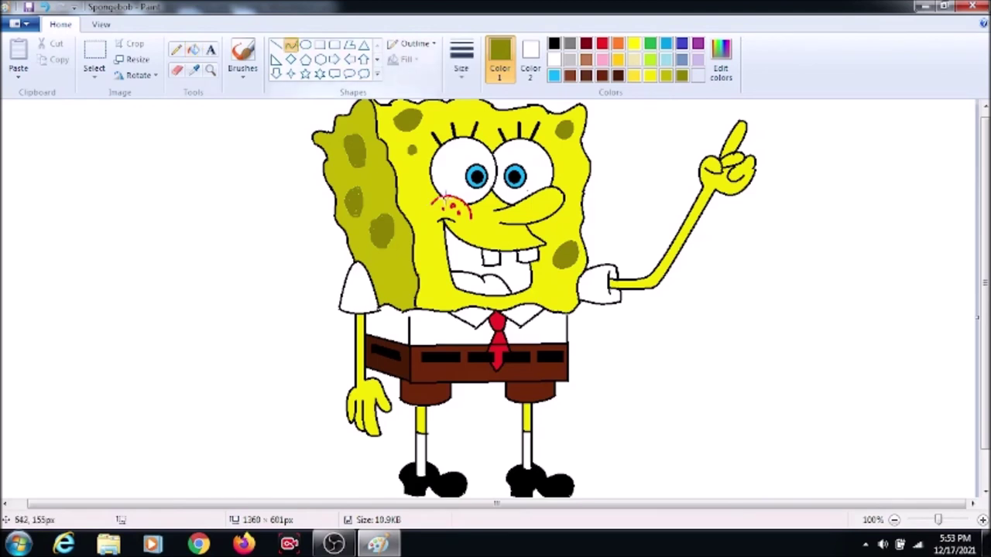
drag(424, 292, 452, 282)
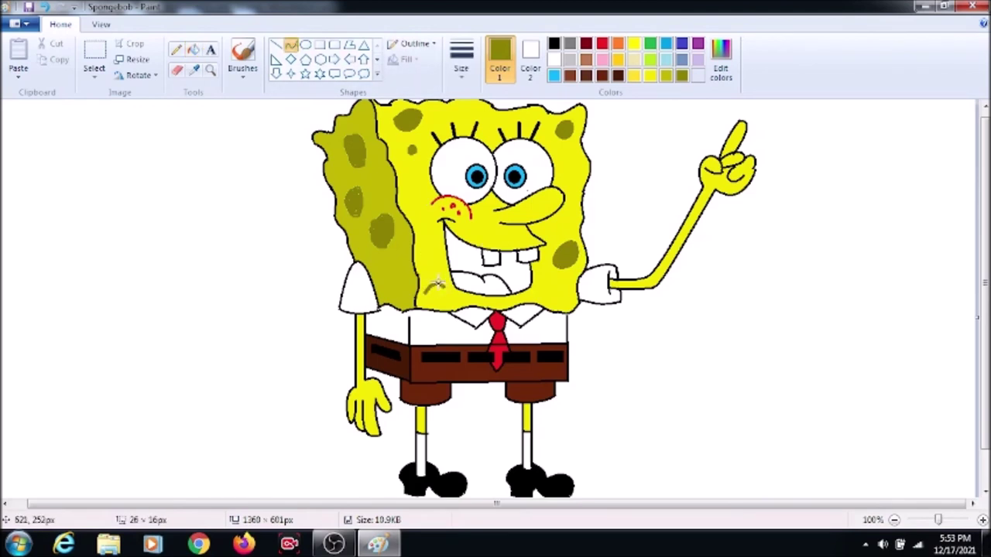
drag(426, 288, 441, 294)
click(425, 254)
click(193, 49)
click(432, 287)
key(ctrl+z)
click(177, 50)
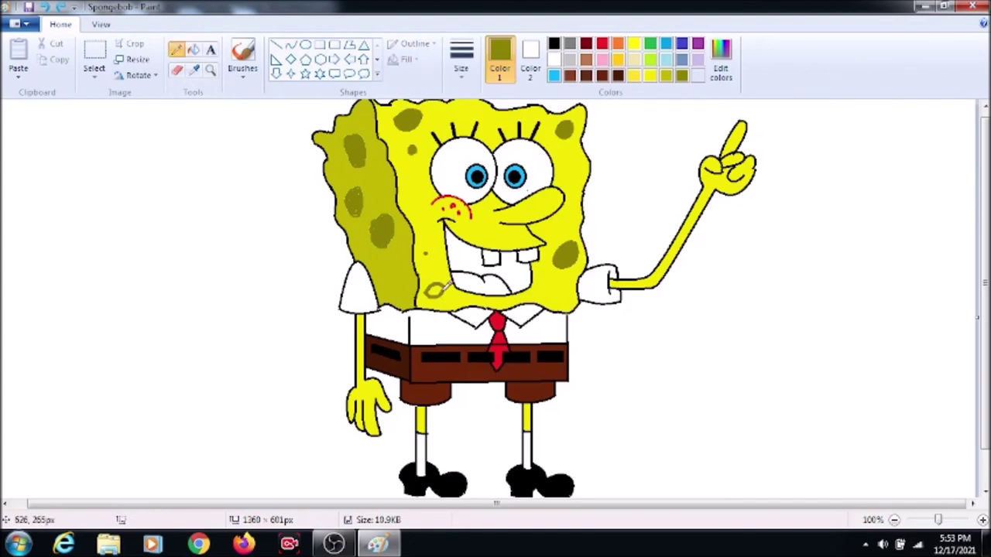
click(194, 50)
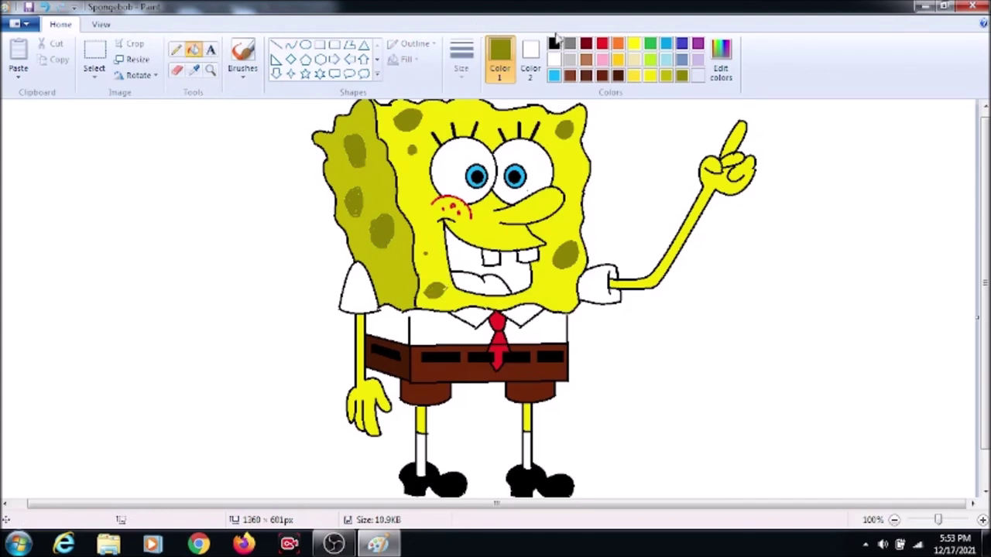
Fill the inside of the mouth with dark brown, then mix a custom deep pink and fill the tongue with it.
click(588, 76)
click(473, 255)
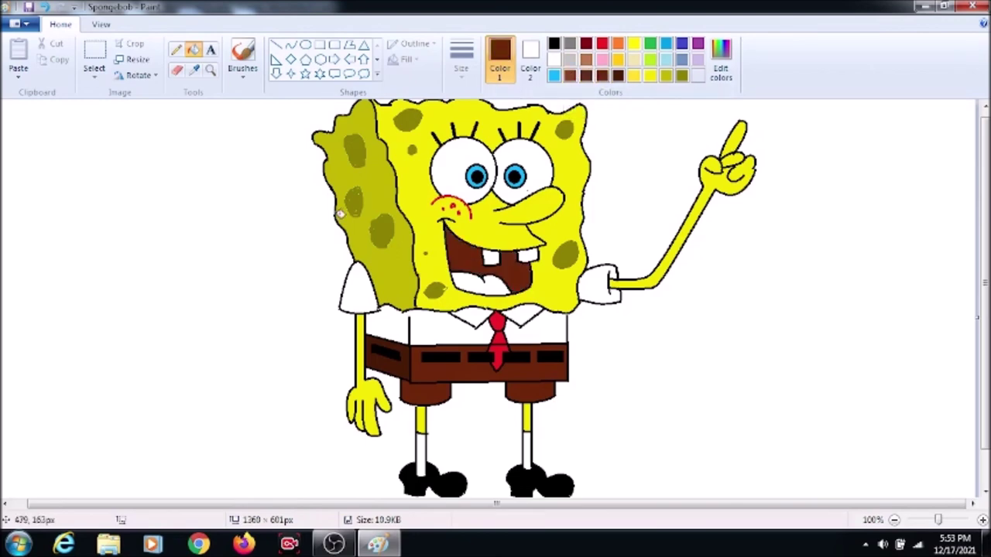
click(602, 58)
click(721, 62)
drag(654, 214, 650, 199)
click(561, 369)
click(356, 369)
click(478, 286)
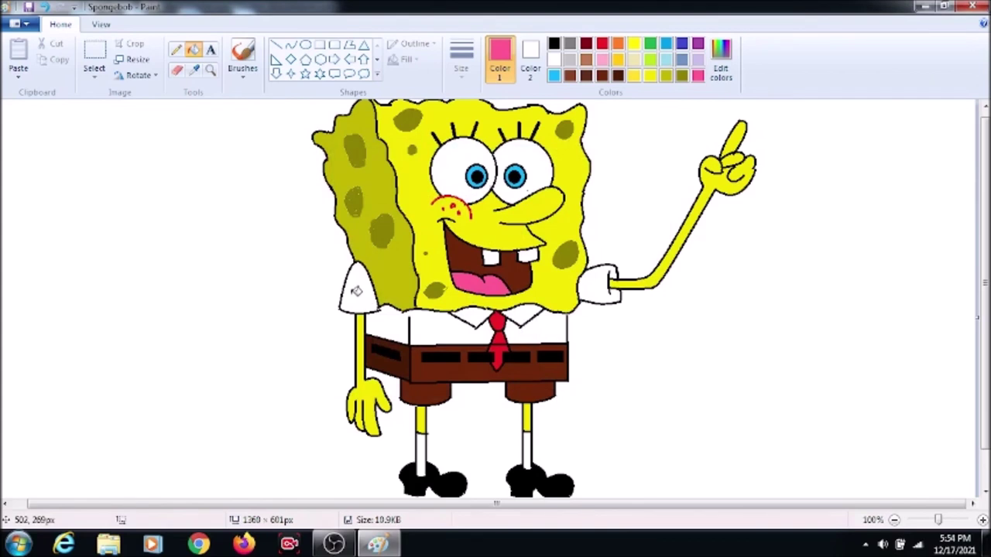
Outline a spot low on the side of the head in the same dark olive as the other spots and fill it.
click(291, 45)
click(194, 71)
click(387, 234)
mouse_move(385, 282)
mouse_down()
mouse_move(399, 271)
mouse_move(387, 259)
mouse_move(406, 287)
mouse_move(403, 270)
mouse_up()
click(387, 259)
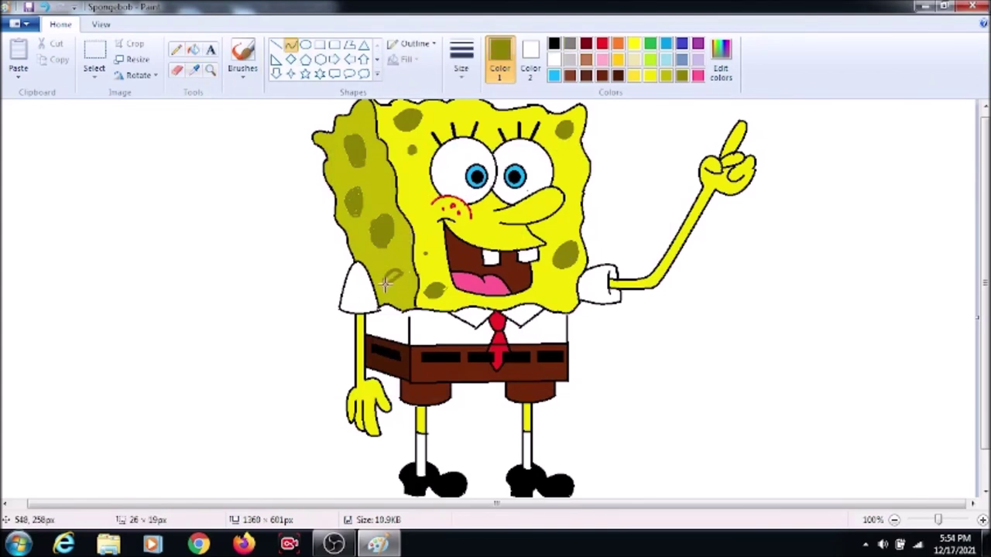
click(193, 49)
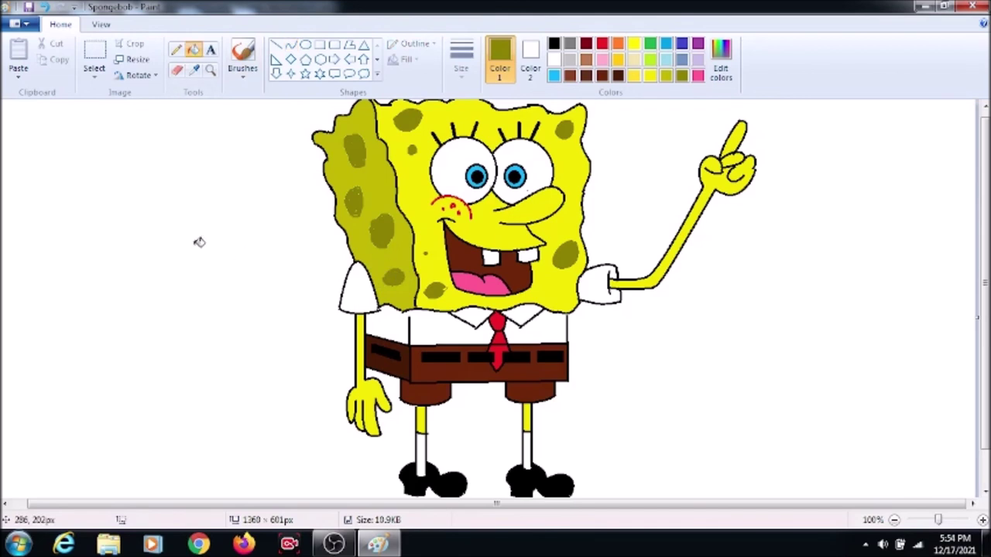
Trace the inner edges of the necktie's tip with thin red lines where it overlaps the belt.
click(210, 70)
click(509, 307)
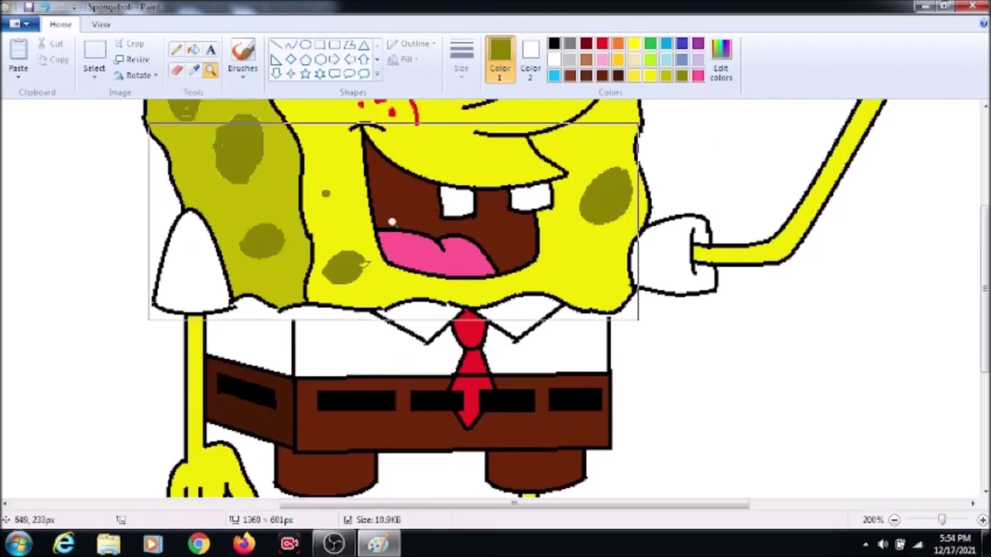
click(276, 44)
click(602, 44)
mouse_move(446, 393)
mouse_down()
mouse_move(459, 412)
mouse_move(480, 405)
mouse_move(473, 418)
mouse_up()
key(ctrl+z)
click(462, 59)
click(493, 99)
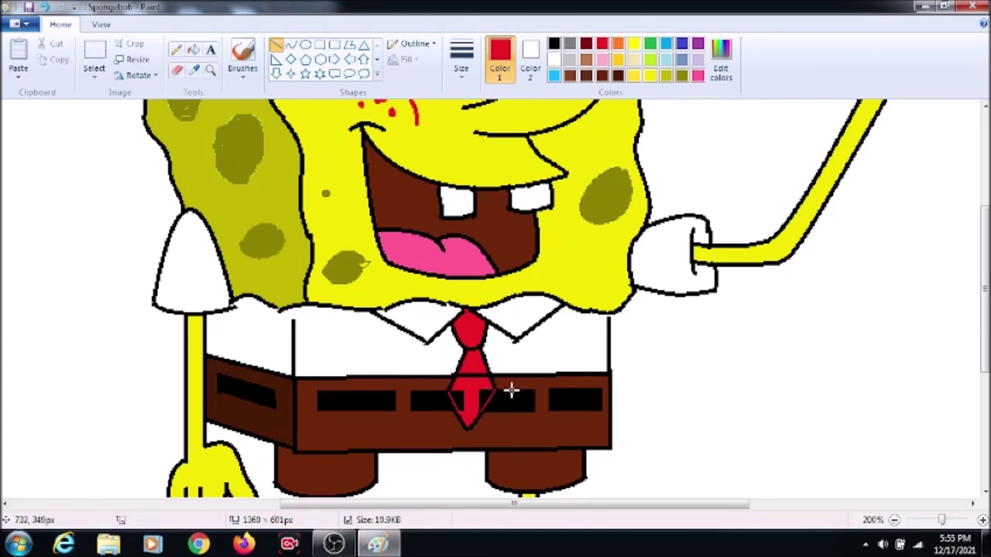
Paint the rest of the necktie's tip red, covering the belt marks and the waistline inside it.
click(192, 48)
click(369, 313)
key(ctrl+z)
click(242, 58)
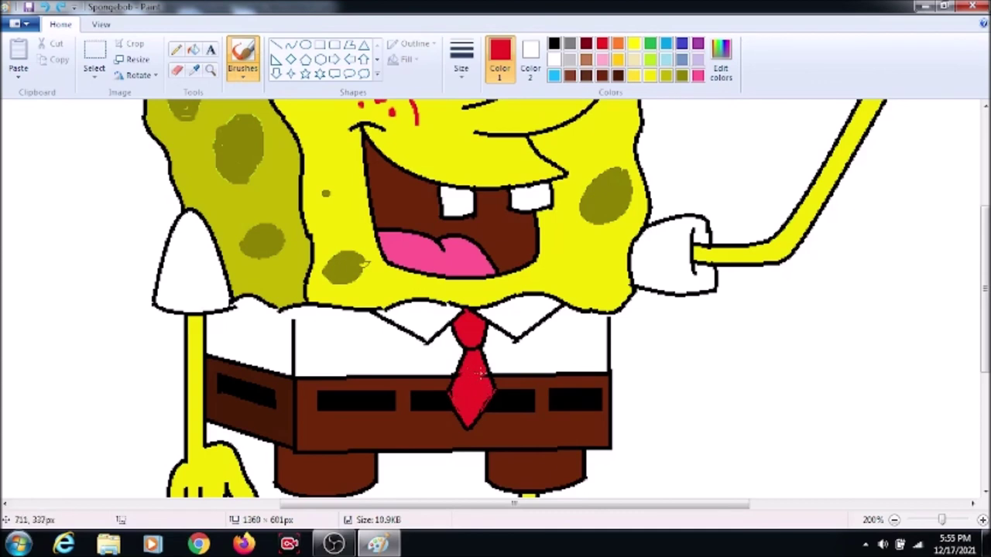
Smooth the ragged edge of the face's lower left spot with dark olive, and choose black for the brush.
click(194, 69)
click(365, 264)
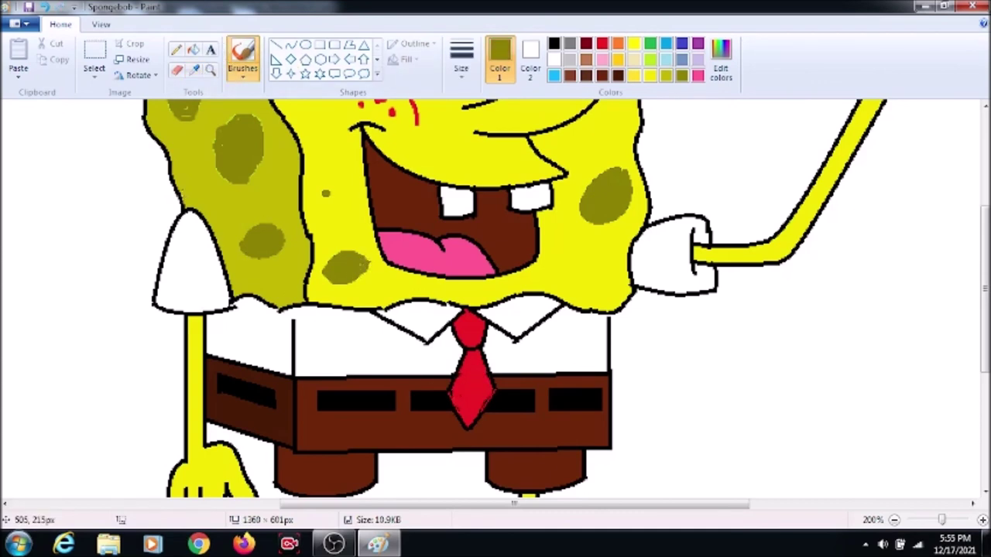
click(553, 43)
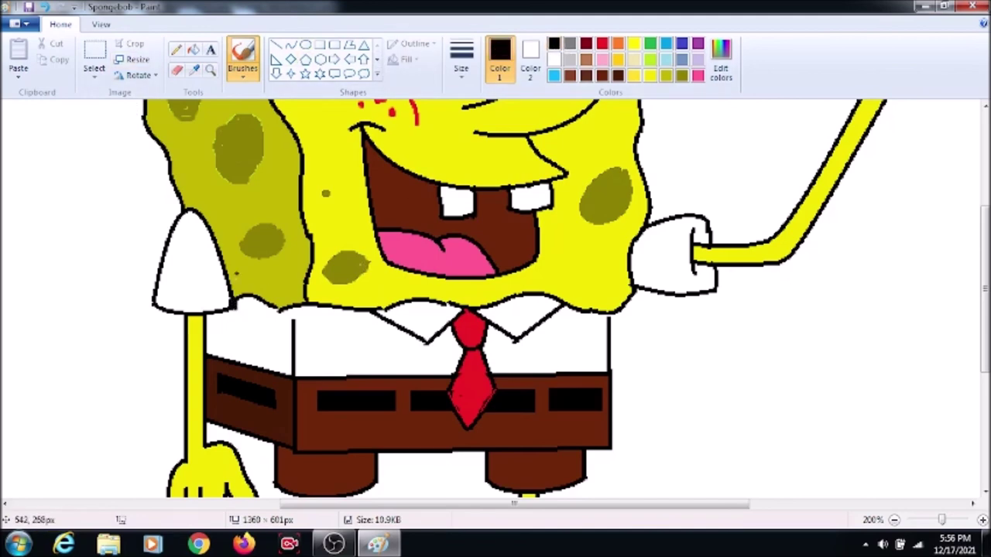
scroll(232, 310, down, 1)
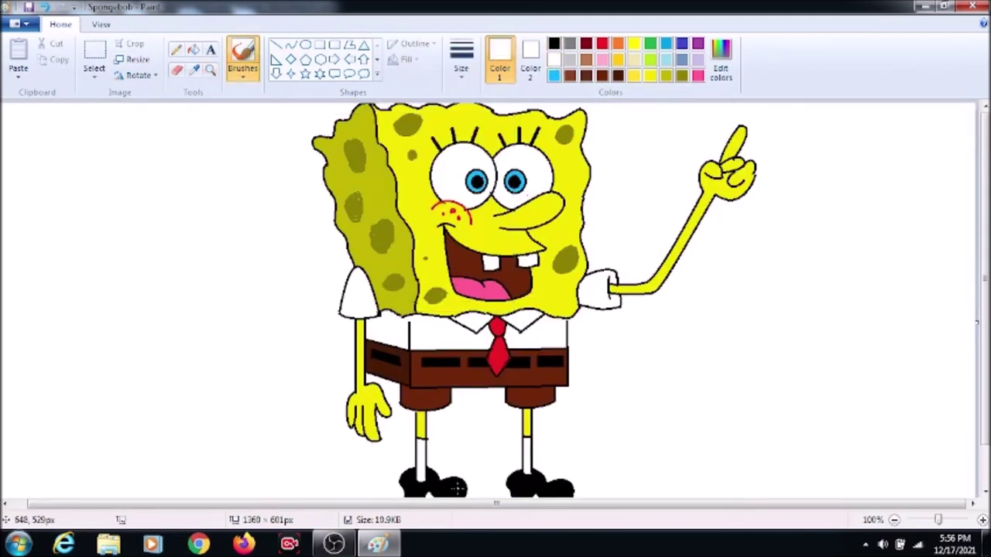